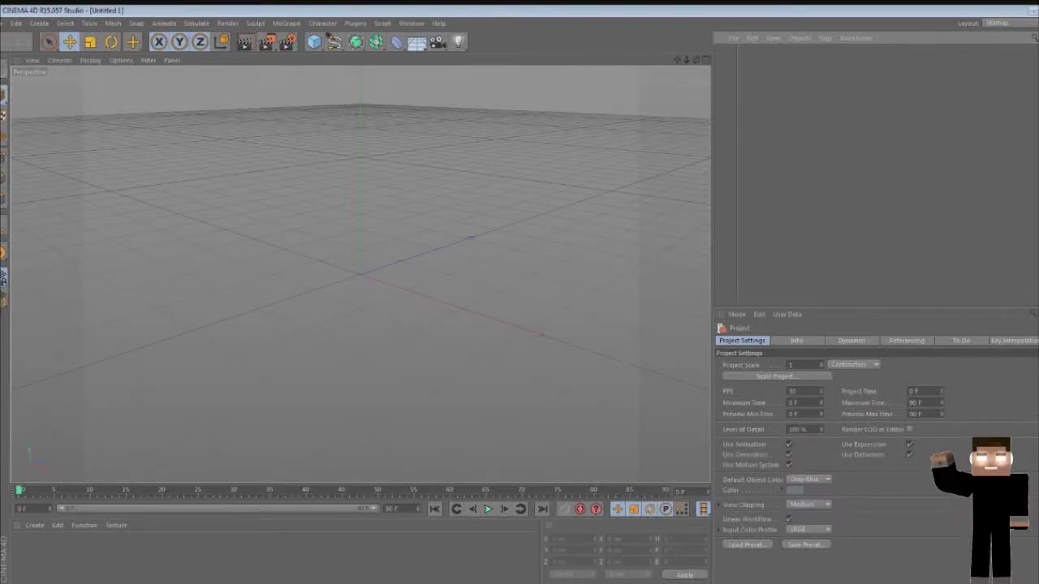
Browse the Content Browser to HyperRig Ultimate's Pre-Made Rigs and pick the All Weapons rig
{"action": "key", "text": "shift+F8"}
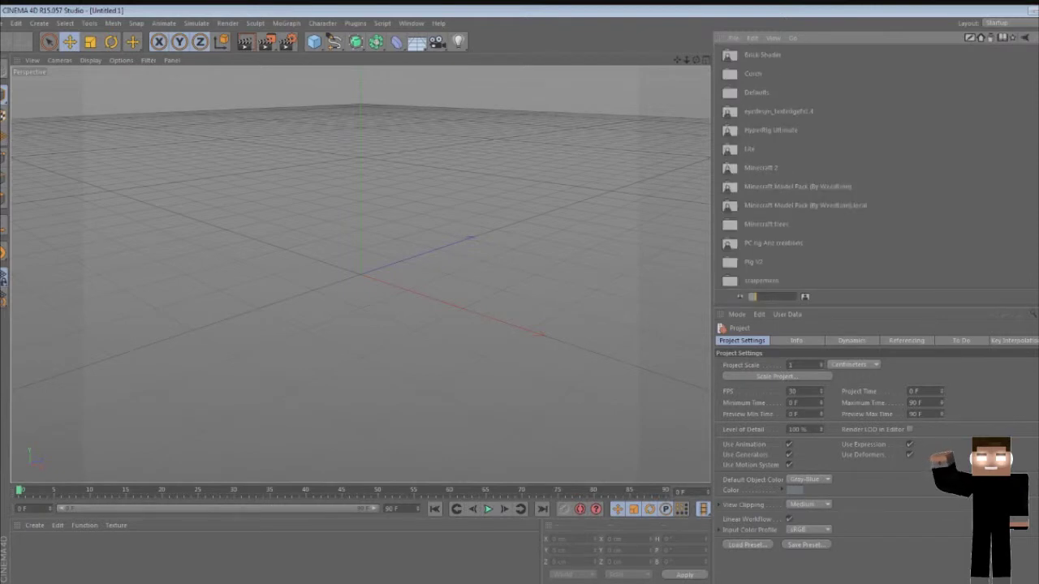
{"action": "double_click", "coordinate": [770, 130]}
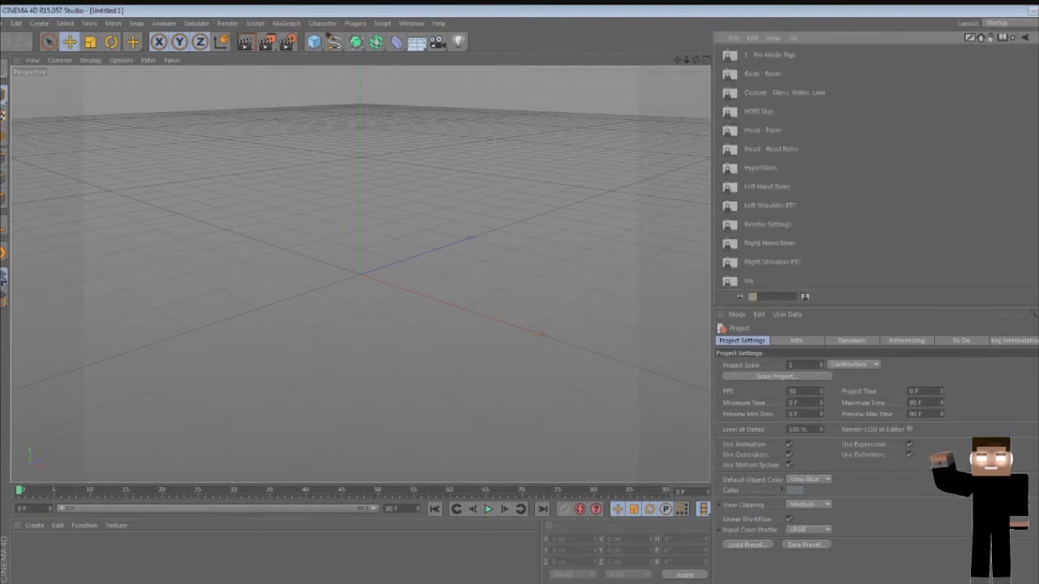
{"action": "double_click", "coordinate": [767, 186]}
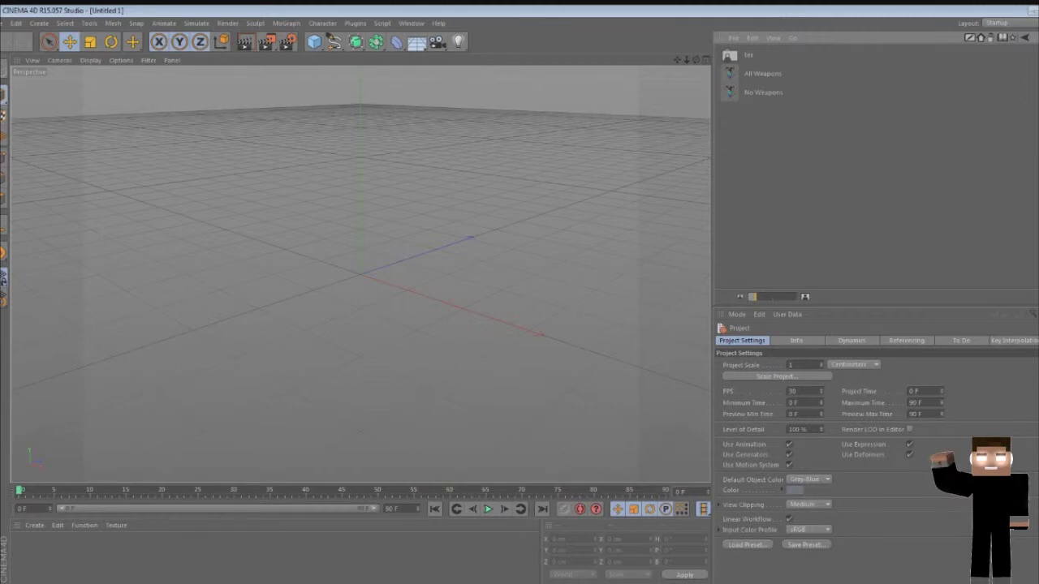
{"action": "left_click", "coordinate": [762, 73]}
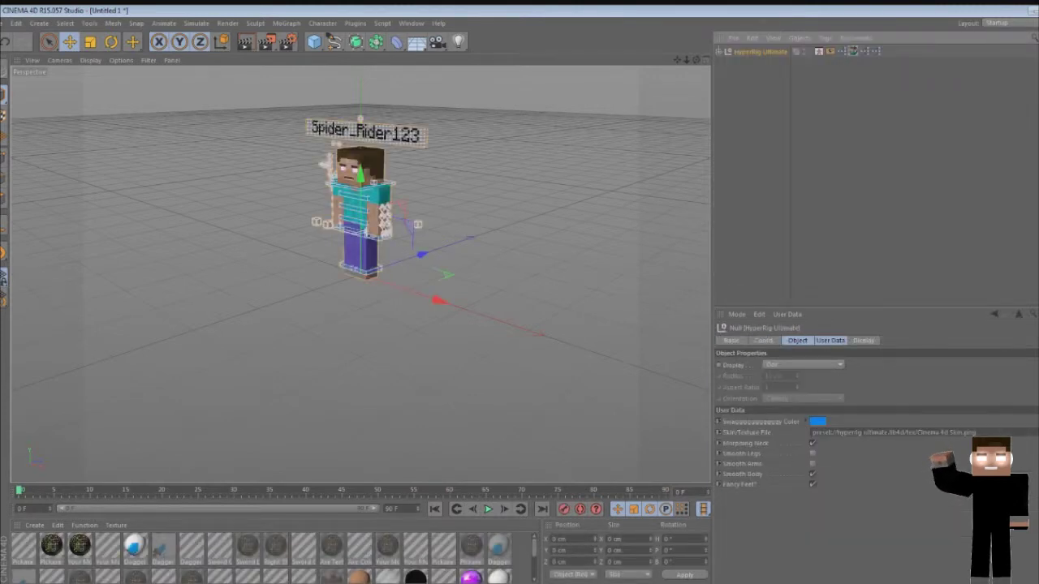
Delete the Spider_Rider123 overhead nameplate from the character
{"action": "left_click", "coordinate": [357, 131]}
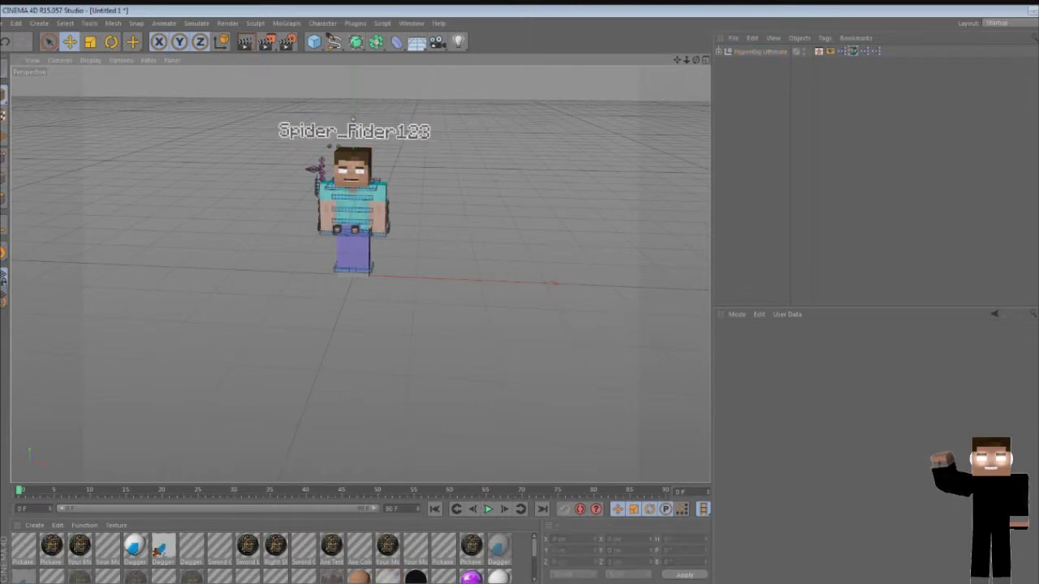
{"action": "key", "text": "Delete"}
{"action": "scroll", "coordinate": [357, 228], "scroll_direction": "up", "scroll_amount": 2}
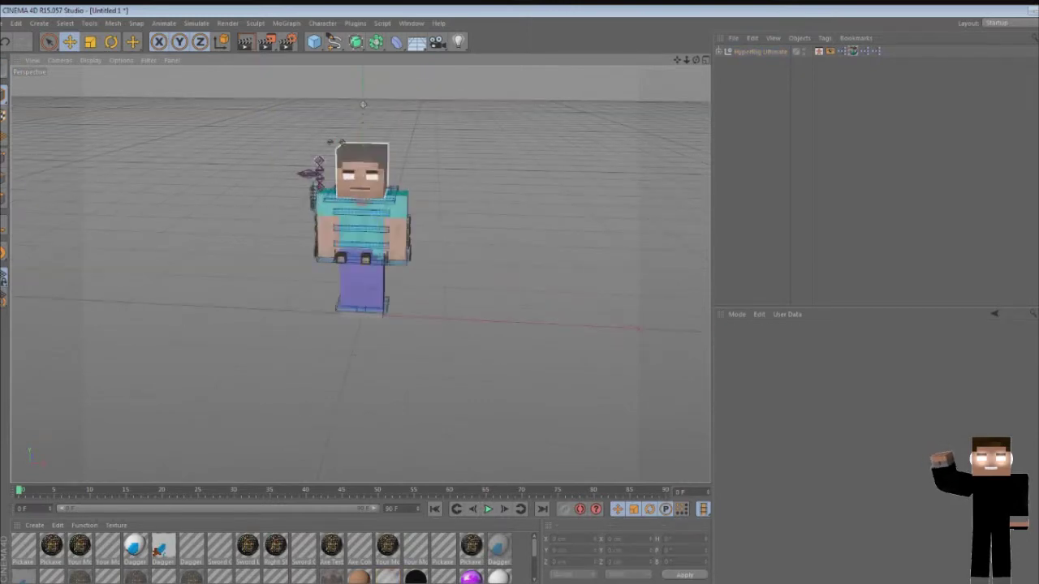
Swing the left and right arm IK controls outward, then add a camera to the scene
{"action": "left_click", "coordinate": [398, 227]}
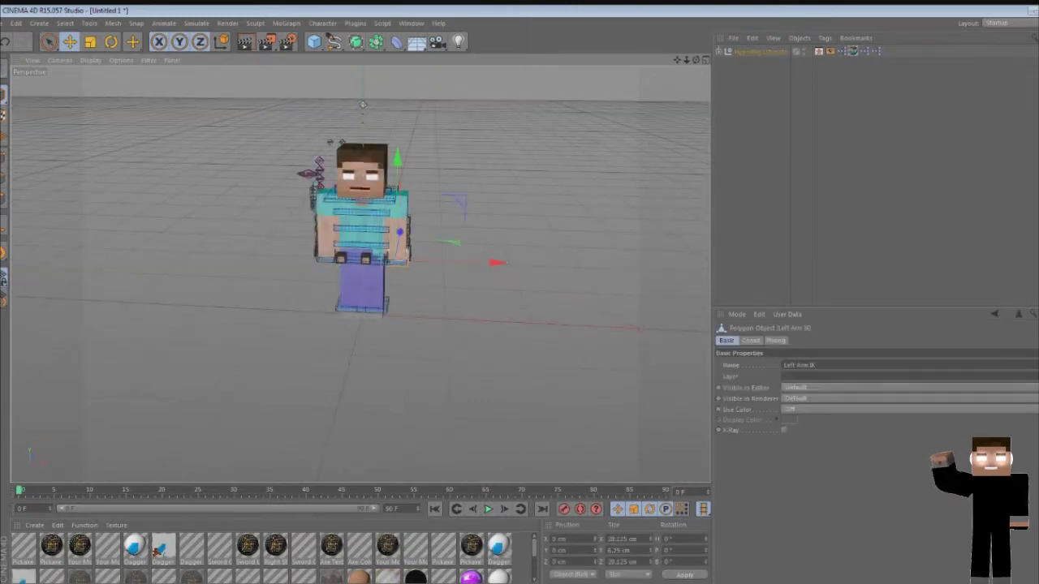
{"action": "left_click_drag", "start_coordinate": [401, 226], "coordinate": [414, 237]}
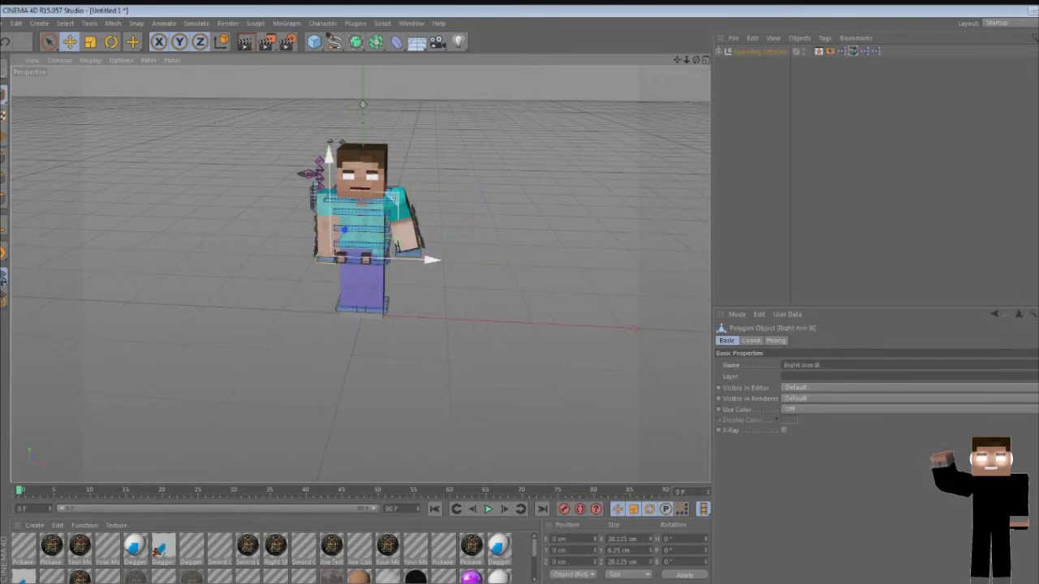
{"action": "left_click_drag", "start_coordinate": [321, 235], "coordinate": [302, 247]}
{"action": "scroll", "coordinate": [395, 191], "scroll_direction": "up", "scroll_amount": 2}
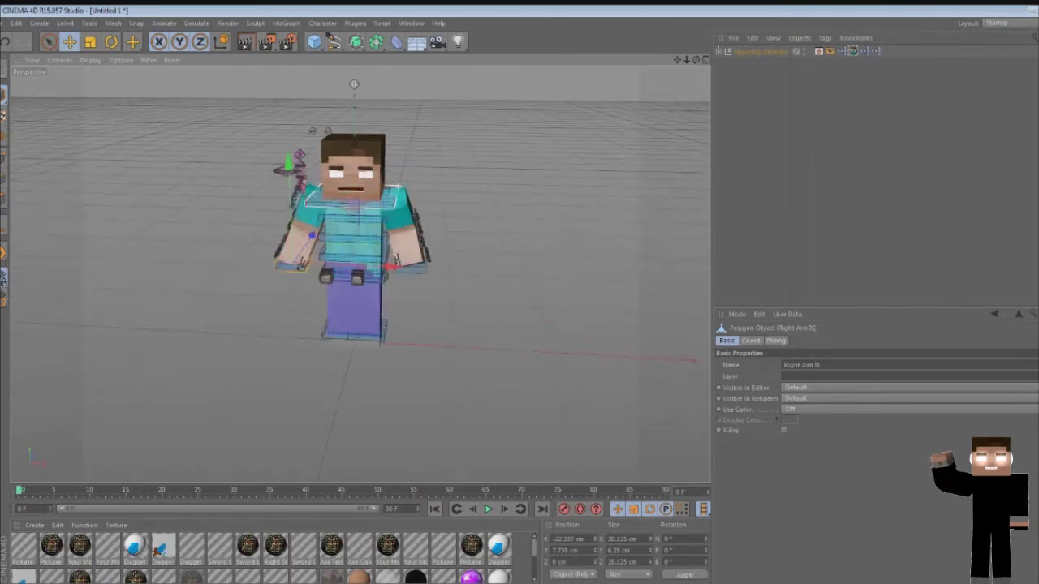
{"action": "left_click_drag", "start_coordinate": [357, 243], "coordinate": [304, 243], "text": "alt"}
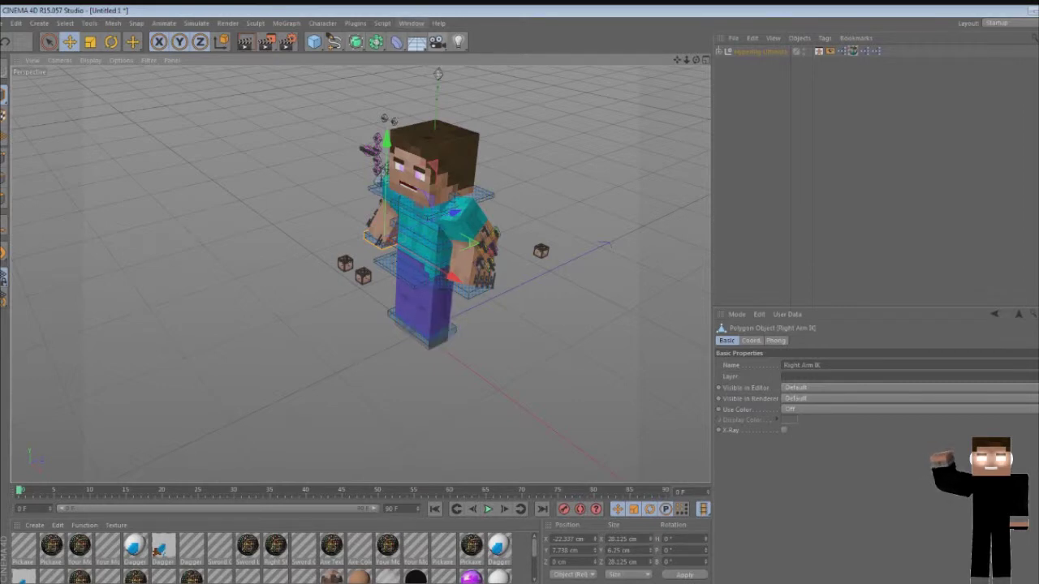
{"action": "left_click", "coordinate": [436, 42]}
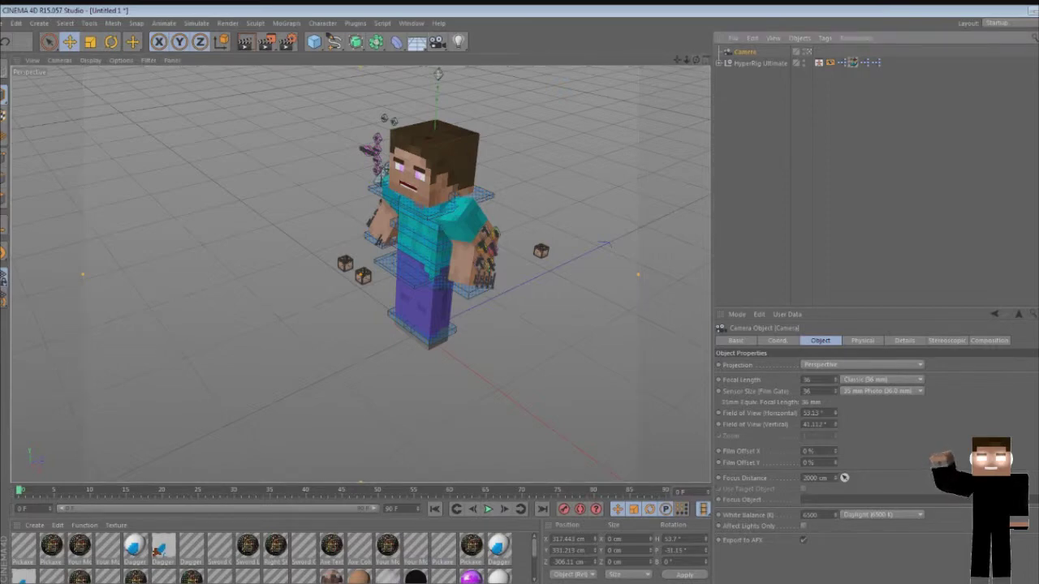
Parent the new camera under HyperRig Ultimate's Head/Head Items group in the Object Manager
{"action": "left_click", "coordinate": [728, 63]}
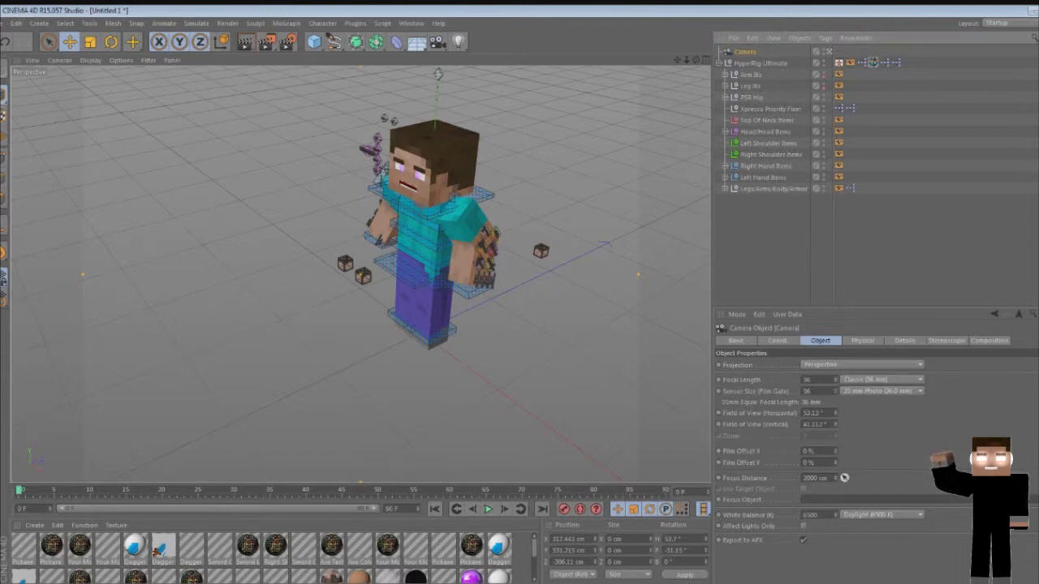
{"action": "left_click", "coordinate": [725, 130]}
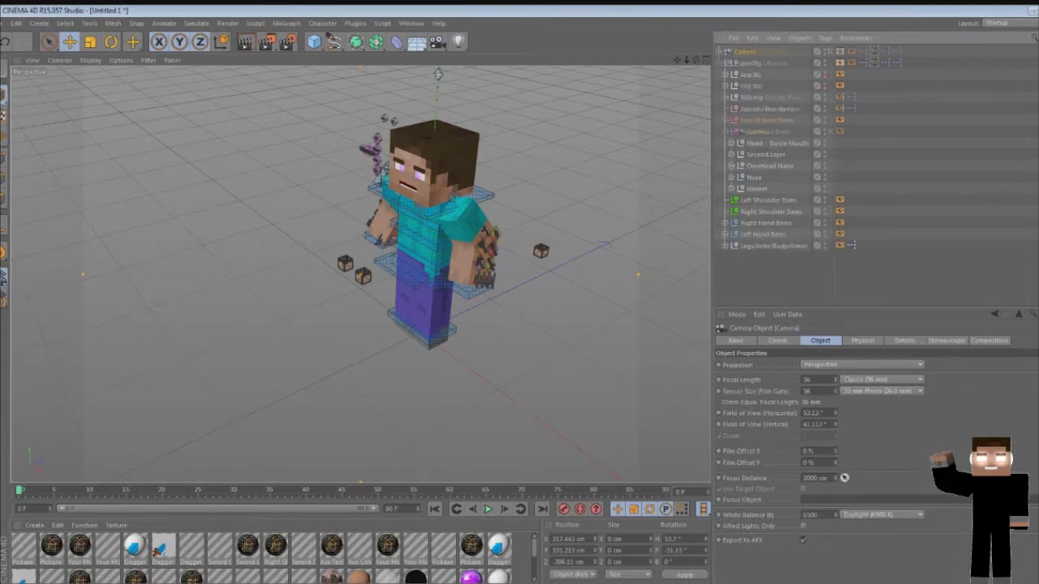
{"action": "left_click_drag", "start_coordinate": [744, 51], "coordinate": [759, 132]}
{"action": "left_click", "coordinate": [725, 119]}
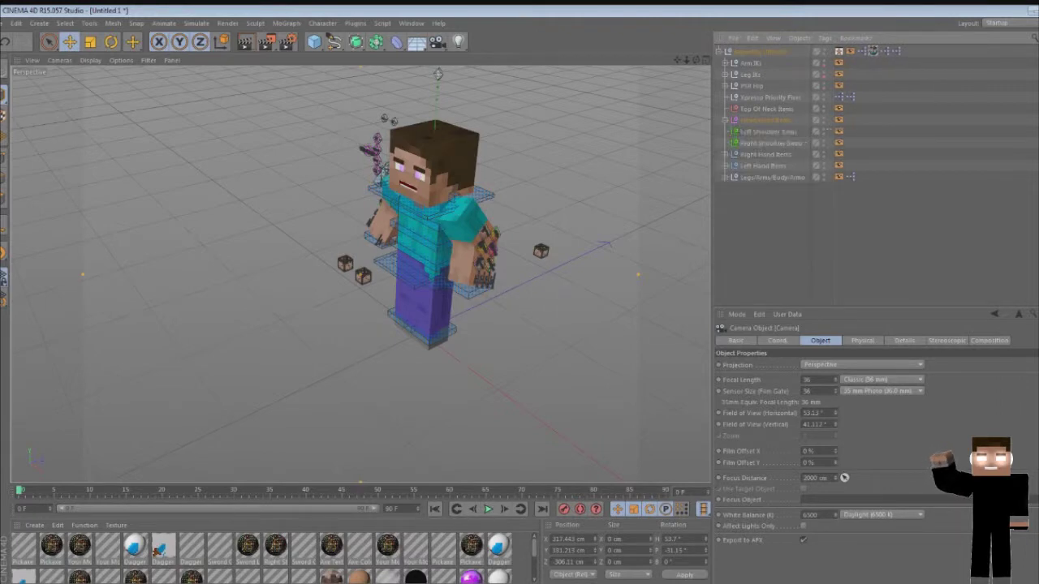
{"action": "left_click_drag", "start_coordinate": [243, 276], "coordinate": [359, 275], "text": "alt"}
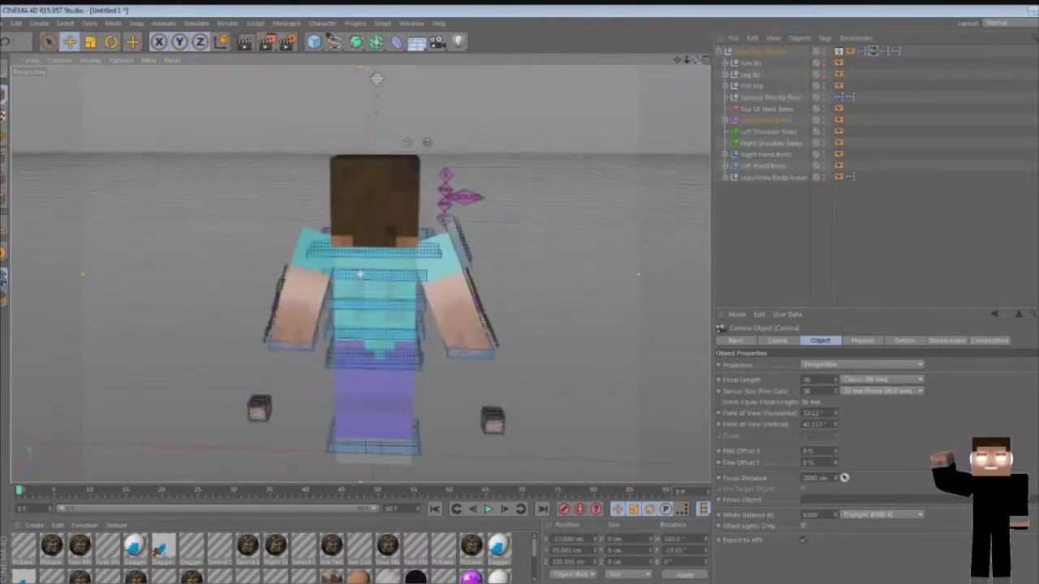
{"action": "scroll", "coordinate": [359, 275], "scroll_direction": "up", "scroll_amount": 8}
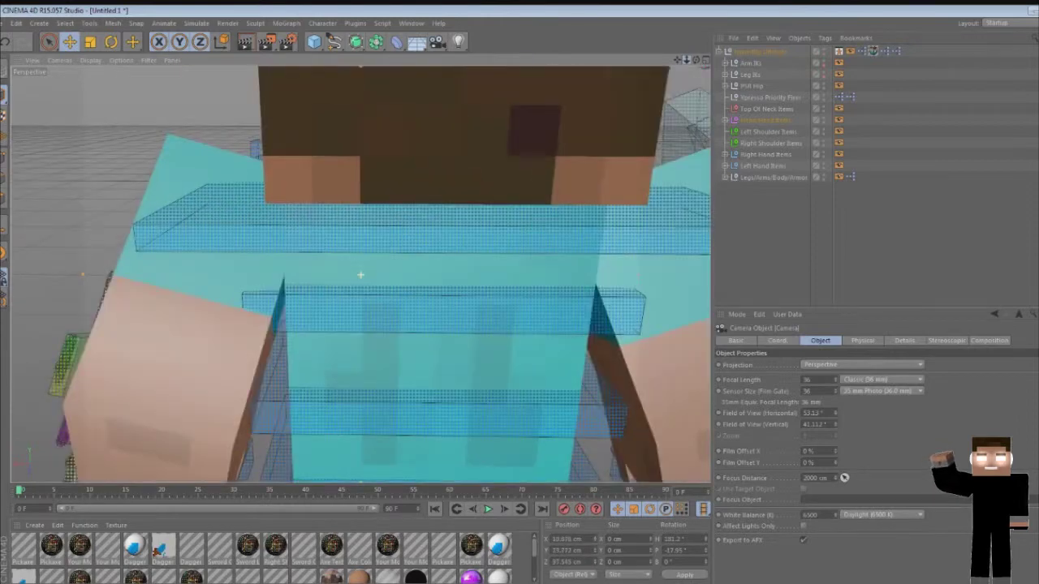
{"action": "scroll", "coordinate": [360, 275], "scroll_direction": "up", "scroll_amount": 3}
{"action": "scroll", "coordinate": [359, 274], "scroll_direction": "up", "scroll_amount": 2}
{"action": "scroll", "coordinate": [359, 274], "scroll_direction": "up", "scroll_amount": 1}
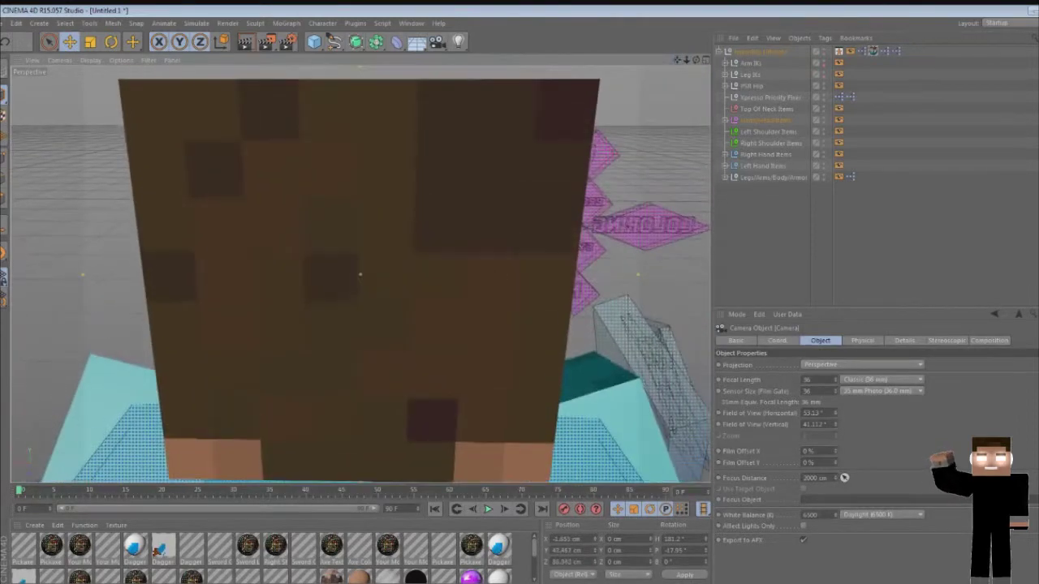
{"action": "scroll", "coordinate": [360, 275], "scroll_direction": "up", "scroll_amount": 2}
{"action": "scroll", "coordinate": [360, 274], "scroll_direction": "up", "scroll_amount": 2}
{"action": "scroll", "coordinate": [360, 275], "scroll_direction": "up", "scroll_amount": 3}
{"action": "scroll", "coordinate": [360, 275], "scroll_direction": "up", "scroll_amount": 1}
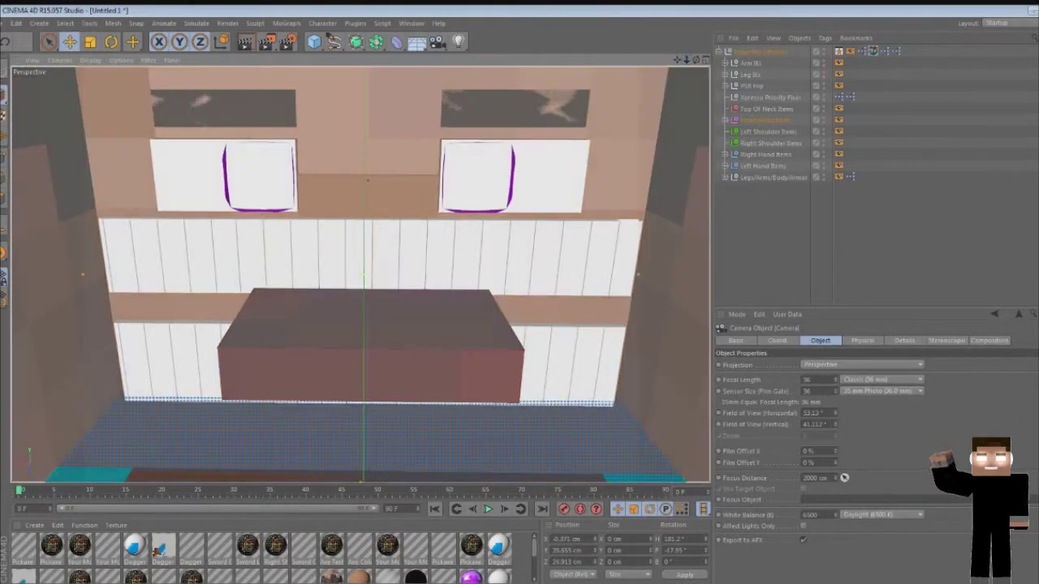
{"action": "scroll", "coordinate": [360, 274], "scroll_direction": "up", "scroll_amount": 1}
{"action": "scroll", "coordinate": [361, 274], "scroll_direction": "up", "scroll_amount": 2}
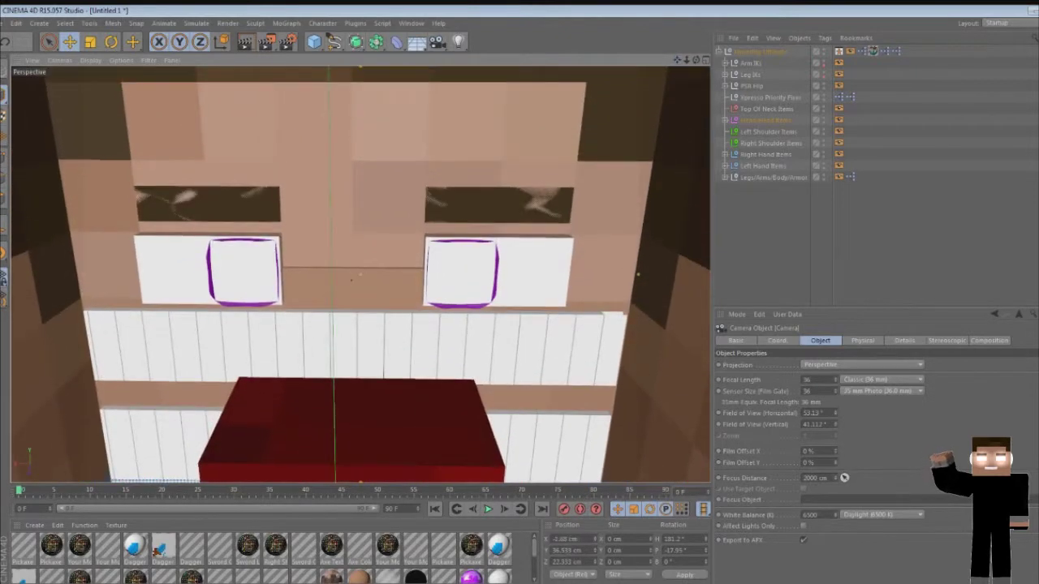
{"action": "scroll", "coordinate": [360, 275], "scroll_direction": "up", "scroll_amount": 2}
{"action": "scroll", "coordinate": [360, 274], "scroll_direction": "up", "scroll_amount": 1}
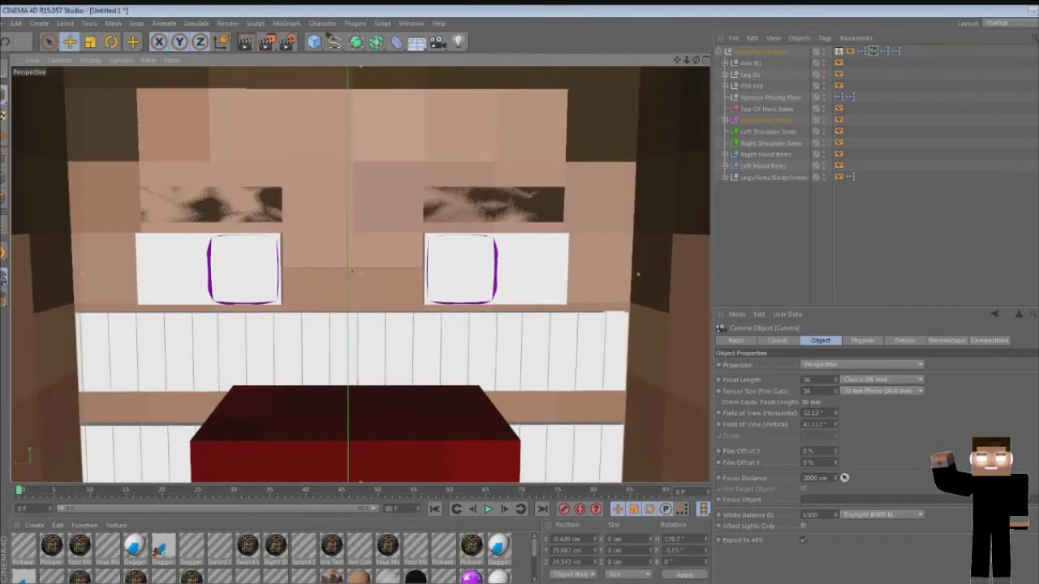
{"action": "scroll", "coordinate": [361, 274], "scroll_direction": "up", "scroll_amount": 1}
{"action": "scroll", "coordinate": [360, 274], "scroll_direction": "up", "scroll_amount": 2}
{"action": "scroll", "coordinate": [360, 275], "scroll_direction": "up", "scroll_amount": 2}
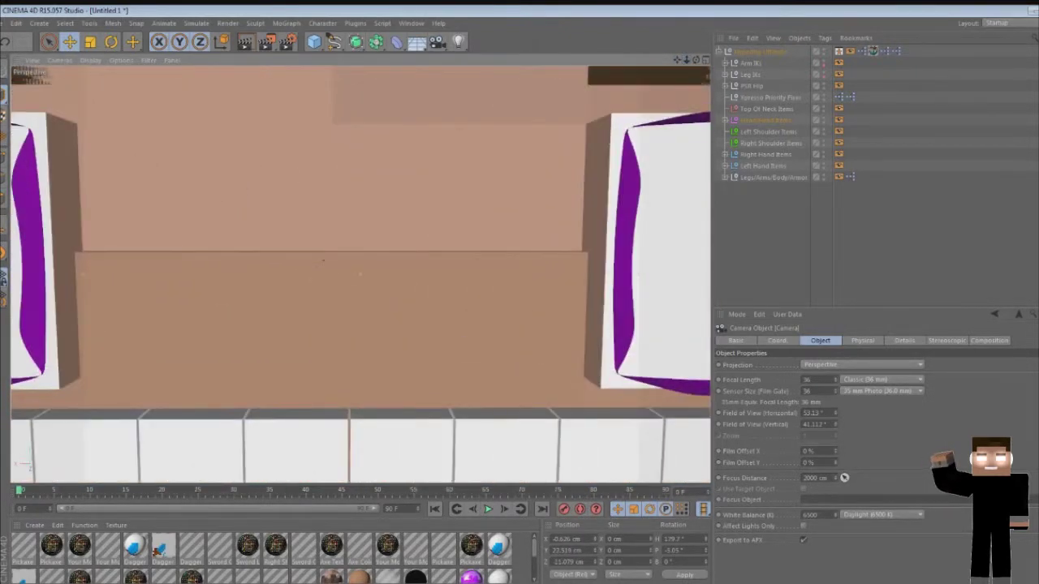
{"action": "scroll", "coordinate": [361, 274], "scroll_direction": "up", "scroll_amount": 1}
{"action": "scroll", "coordinate": [360, 274], "scroll_direction": "up", "scroll_amount": 1}
{"action": "scroll", "coordinate": [360, 275], "scroll_direction": "up", "scroll_amount": 1}
{"action": "scroll", "coordinate": [361, 274], "scroll_direction": "up", "scroll_amount": 1}
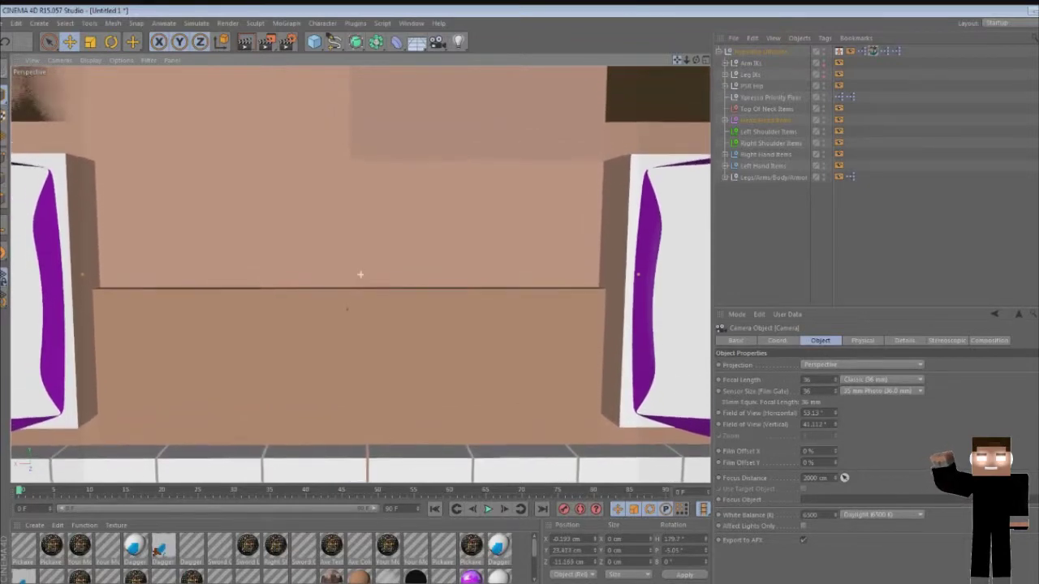
{"action": "scroll", "coordinate": [361, 274], "scroll_direction": "up", "scroll_amount": 1}
{"action": "scroll", "coordinate": [360, 274], "scroll_direction": "up", "scroll_amount": 1}
{"action": "scroll", "coordinate": [360, 274], "scroll_direction": "up", "scroll_amount": 1}
{"action": "scroll", "coordinate": [360, 274], "scroll_direction": "up", "scroll_amount": 1}
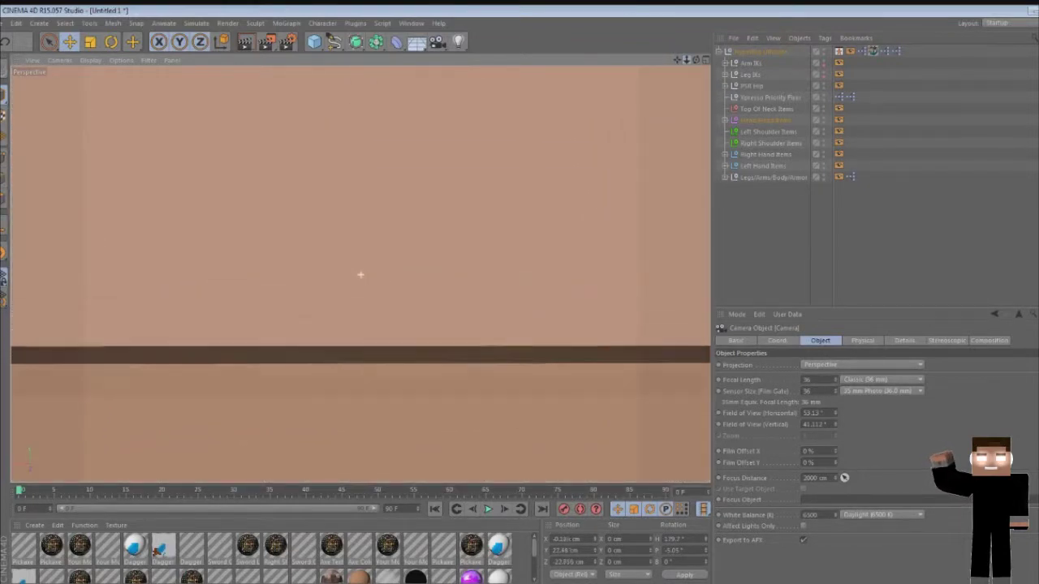
{"action": "scroll", "coordinate": [360, 274], "scroll_direction": "up", "scroll_amount": 1}
{"action": "scroll", "coordinate": [361, 275], "scroll_direction": "up", "scroll_amount": 1}
{"action": "scroll", "coordinate": [360, 275], "scroll_direction": "up", "scroll_amount": 1}
{"action": "scroll", "coordinate": [361, 274], "scroll_direction": "up", "scroll_amount": 1}
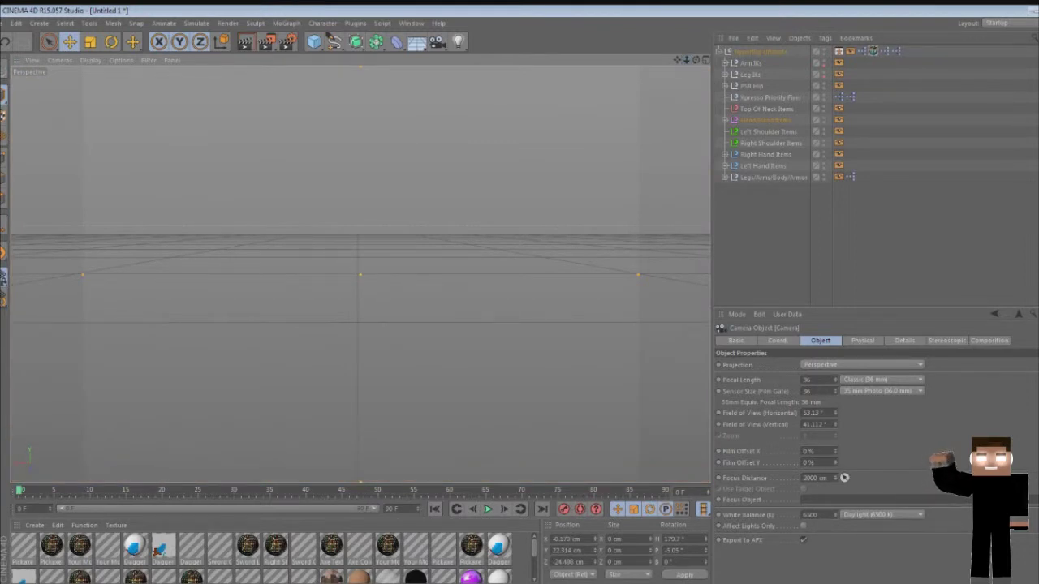
{"action": "left_click", "coordinate": [719, 51]}
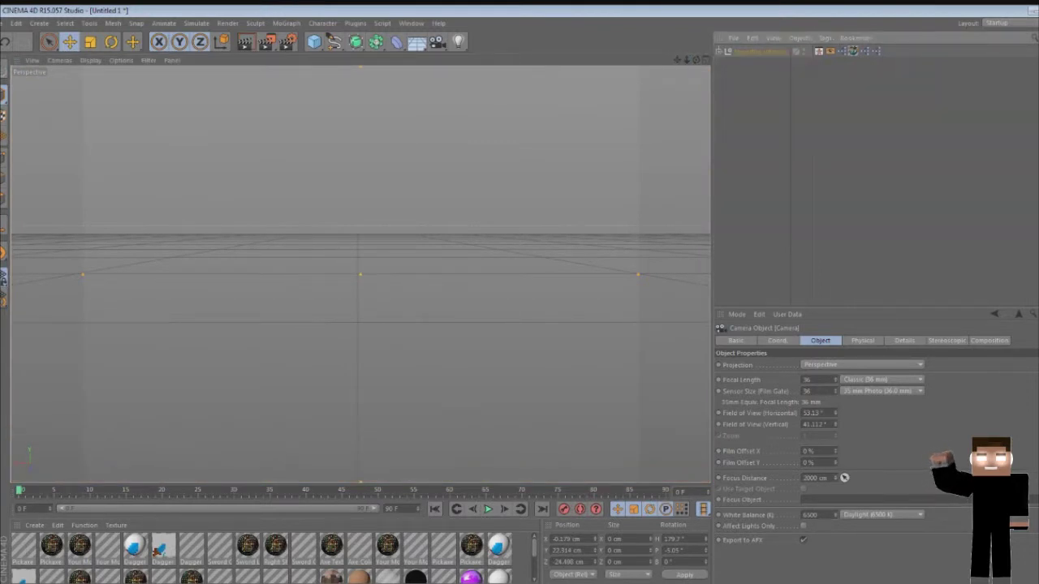
Expand the rig hierarchy to show the head camera and open the rig's Visual Selector
{"action": "left_click", "coordinate": [719, 51]}
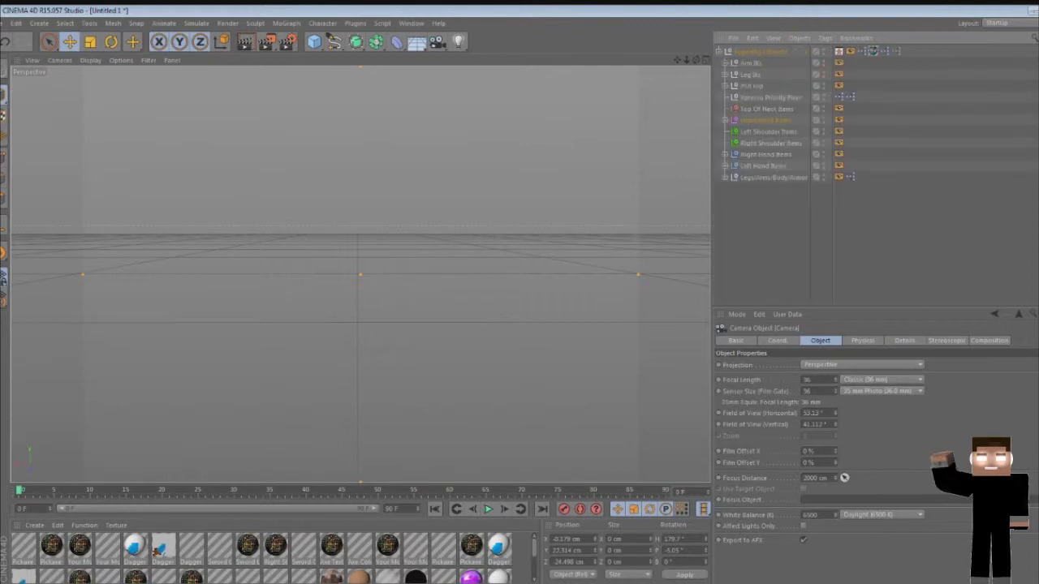
{"action": "left_click", "coordinate": [724, 120]}
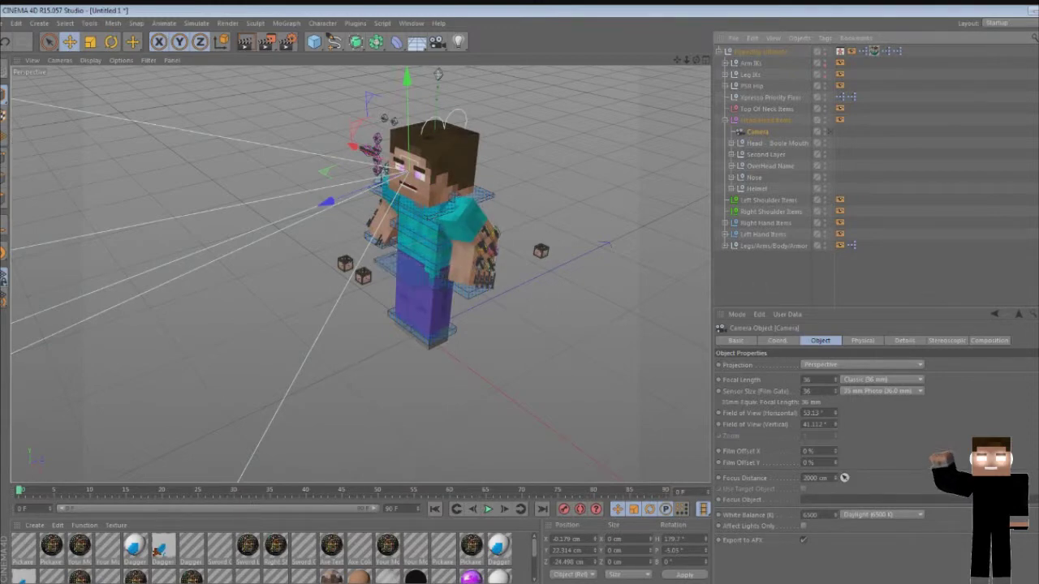
{"action": "left_click", "coordinate": [767, 51]}
{"action": "left_click", "coordinate": [728, 51]}
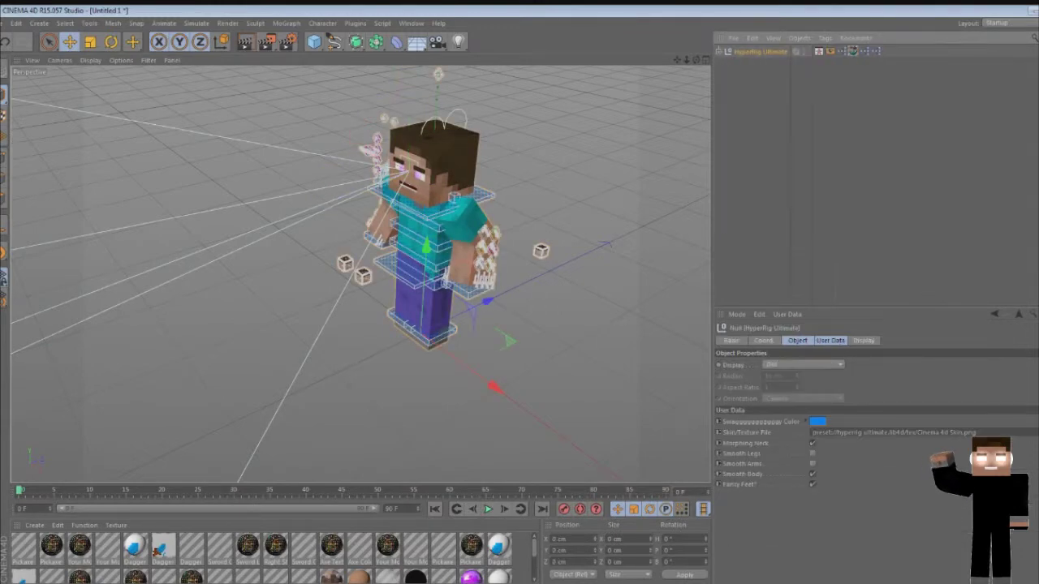
{"action": "double_click", "coordinate": [819, 51]}
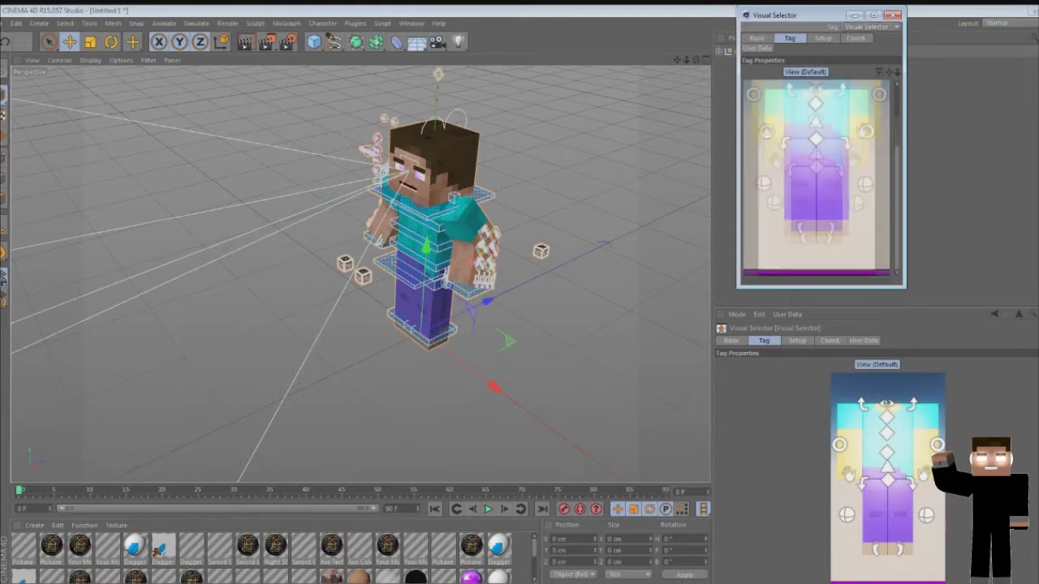
Drag the torso control forward and down so the character crouches
{"action": "left_click", "coordinate": [816, 166]}
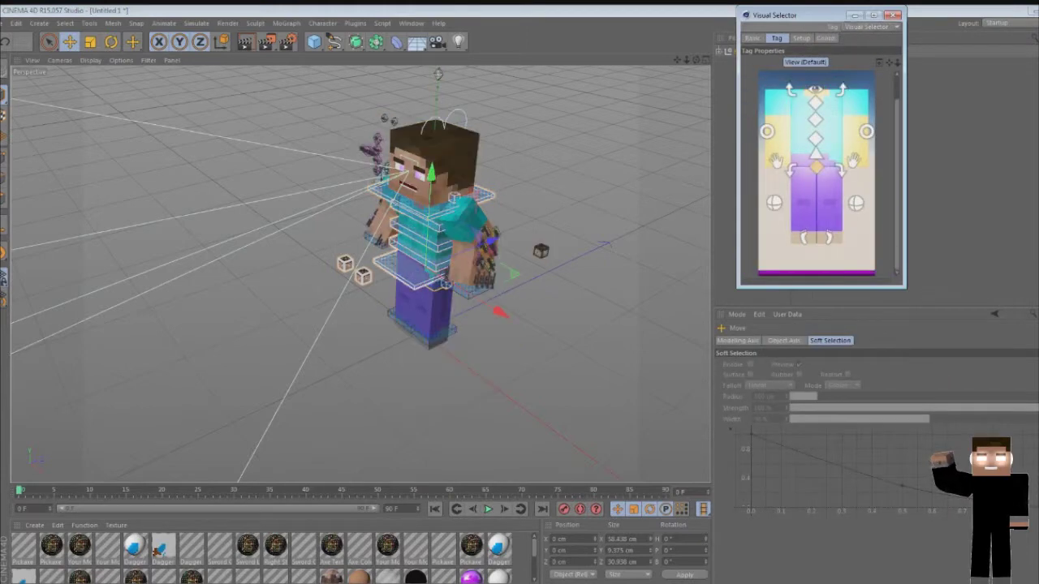
{"action": "left_click_drag", "start_coordinate": [491, 240], "coordinate": [434, 278]}
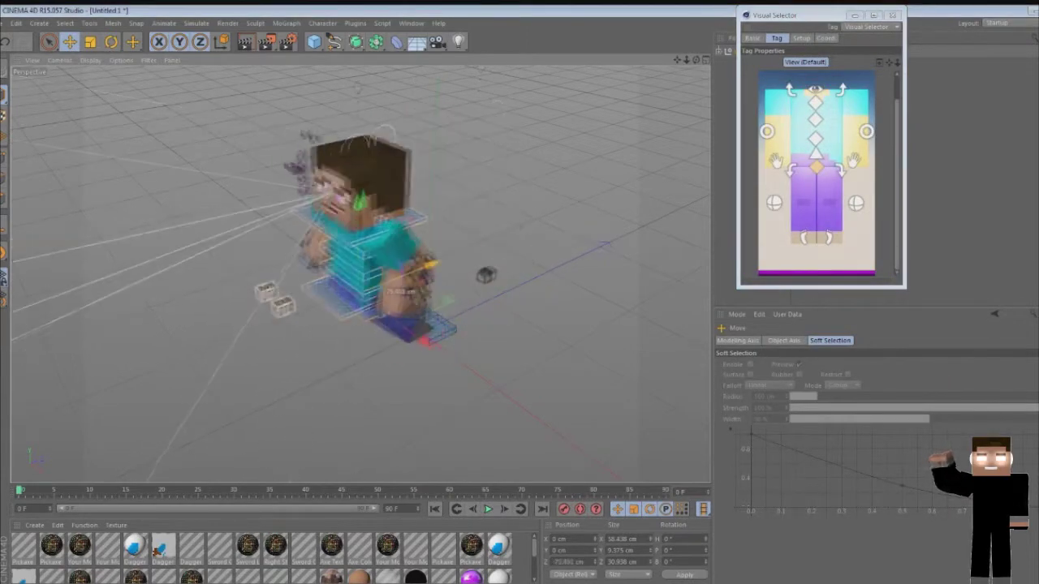
{"action": "left_click_drag", "start_coordinate": [439, 236], "coordinate": [362, 275]}
Switch to the four-view layout and set the Perspective view to look through the head camera
{"action": "left_click", "coordinate": [706, 59]}
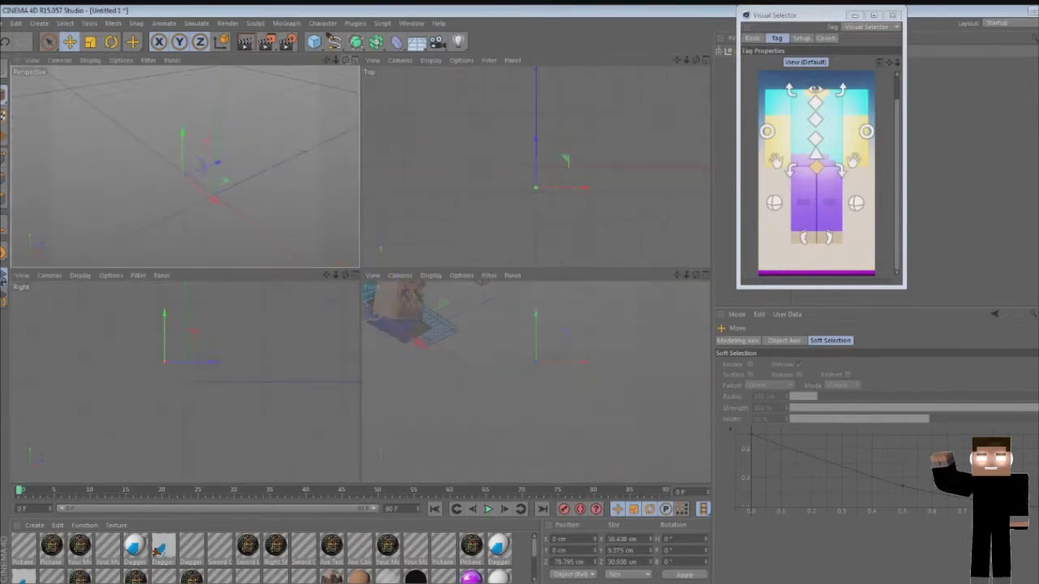
{"action": "left_click_drag", "start_coordinate": [795, 14], "coordinate": [872, 80]}
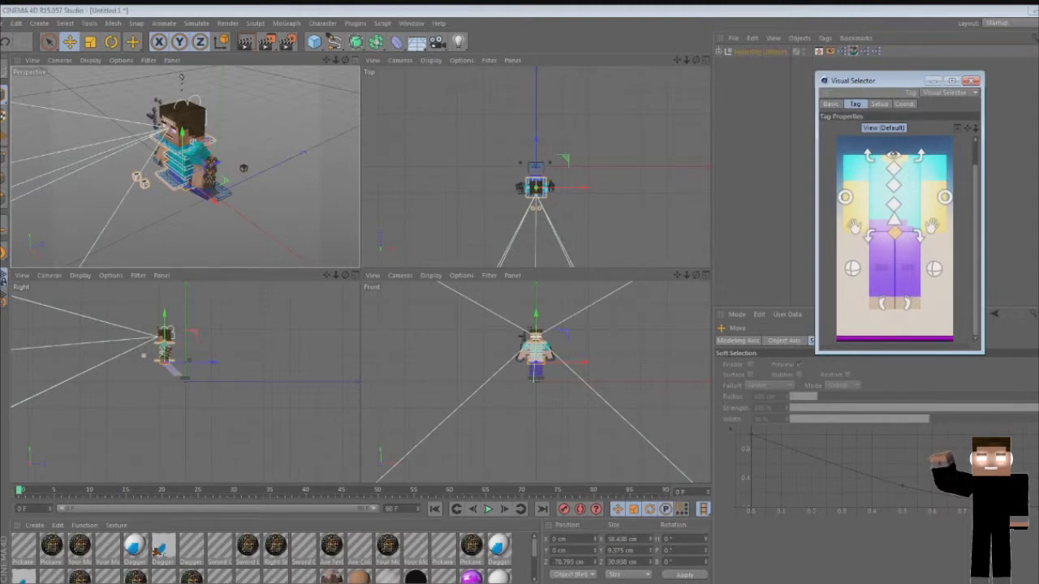
{"action": "left_click", "coordinate": [718, 51]}
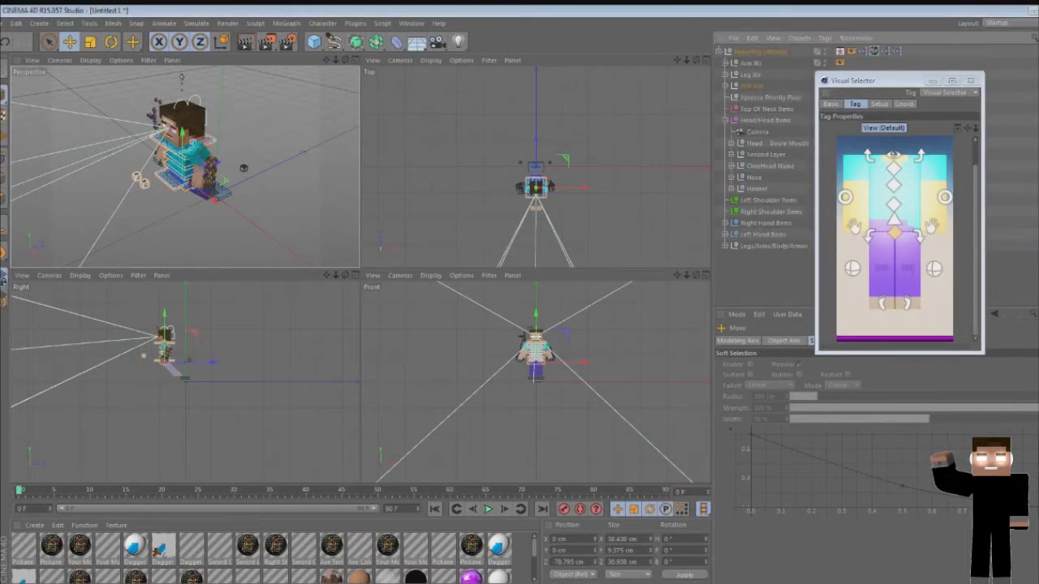
{"action": "left_click_drag", "start_coordinate": [876, 80], "coordinate": [964, 143]}
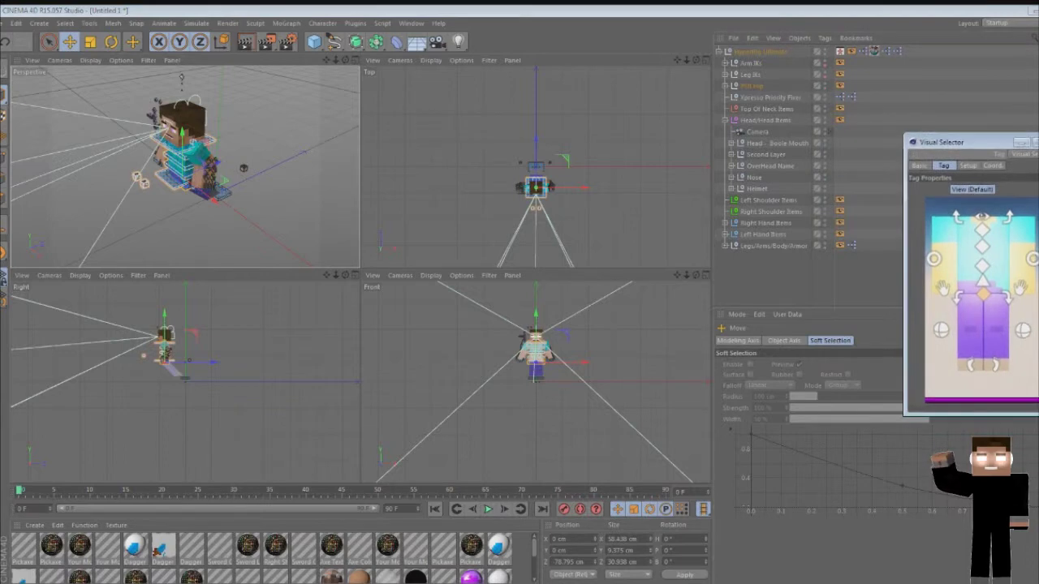
{"action": "key", "text": "o"}
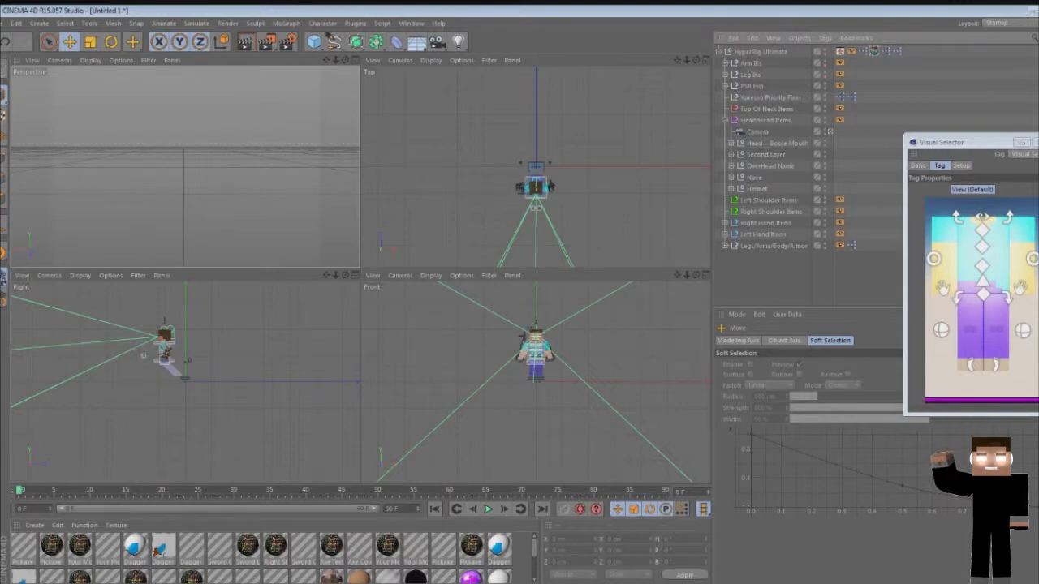
Select the left hand controller and position it up toward the face in the side and front views
{"action": "left_click", "coordinate": [942, 288]}
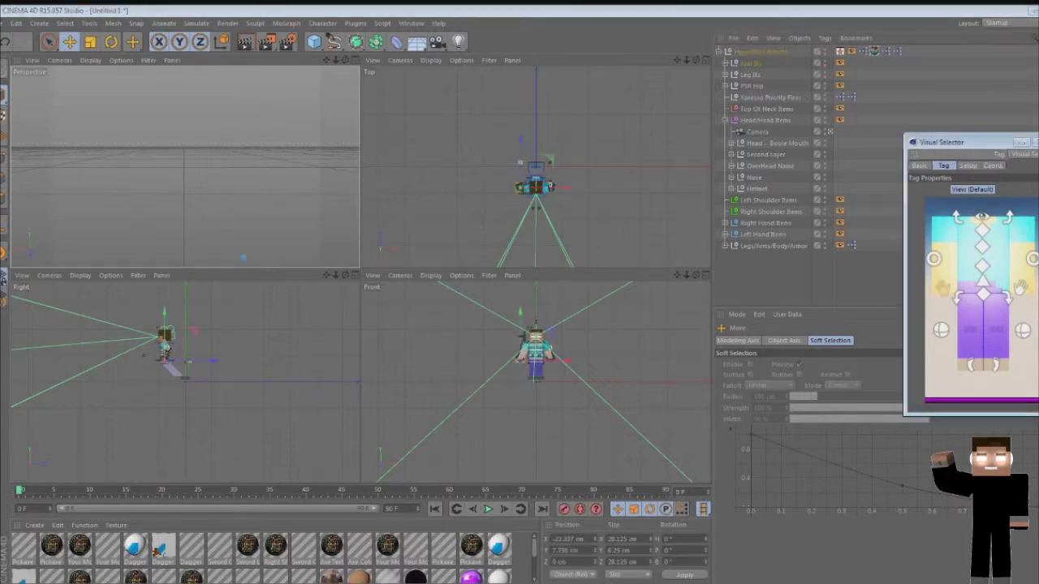
{"action": "mouse_move", "coordinate": [166, 337]}
{"action": "left_mouse_down"}
{"action": "mouse_move", "coordinate": [155, 356]}
{"action": "mouse_move", "coordinate": [165, 351]}
{"action": "left_mouse_up"}
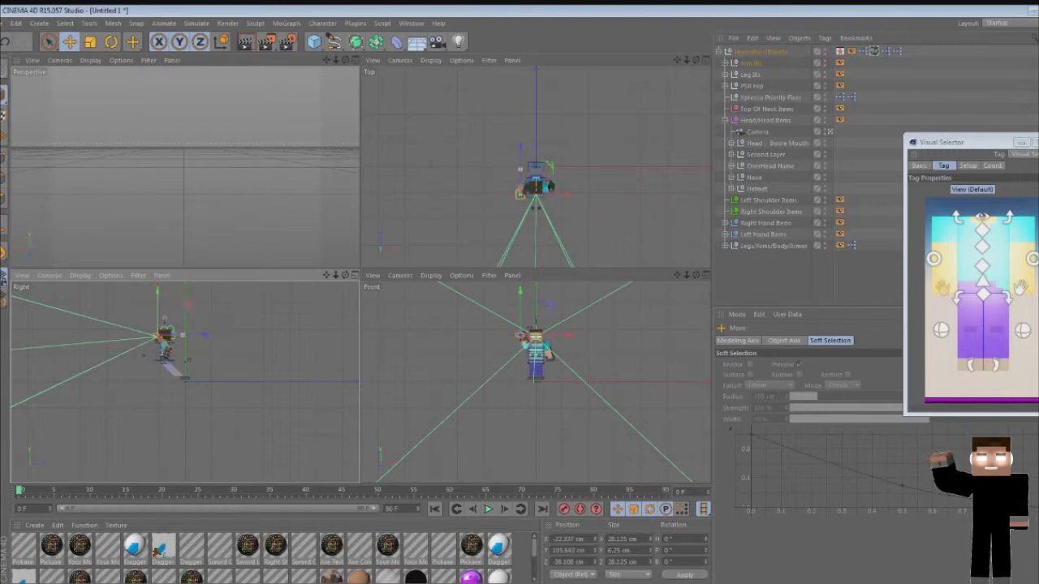
{"action": "left_click_drag", "start_coordinate": [523, 335], "coordinate": [525, 337]}
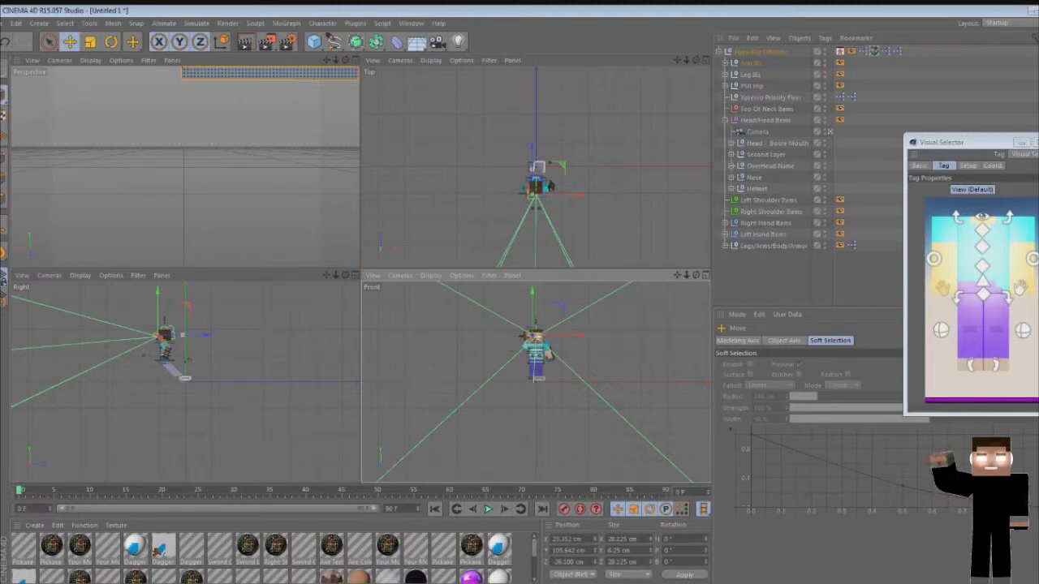
{"action": "scroll", "coordinate": [538, 318], "scroll_direction": "up", "scroll_amount": 3}
{"action": "scroll", "coordinate": [538, 317], "scroll_direction": "up", "scroll_amount": 1}
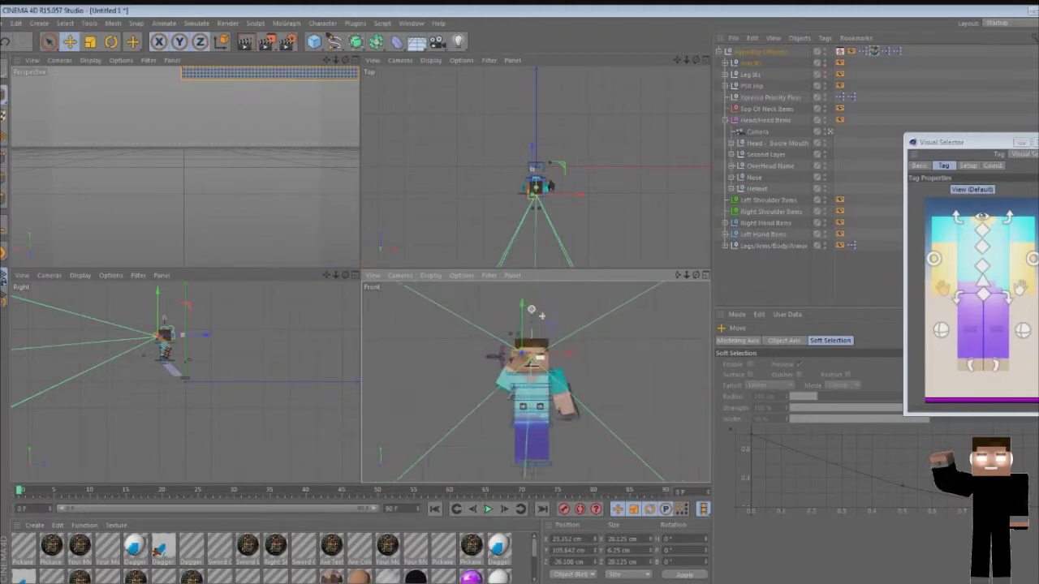
{"action": "scroll", "coordinate": [534, 313], "scroll_direction": "up", "scroll_amount": 2}
{"action": "scroll", "coordinate": [527, 307], "scroll_direction": "up", "scroll_amount": 2}
{"action": "left_click_drag", "start_coordinate": [512, 349], "coordinate": [510, 385]}
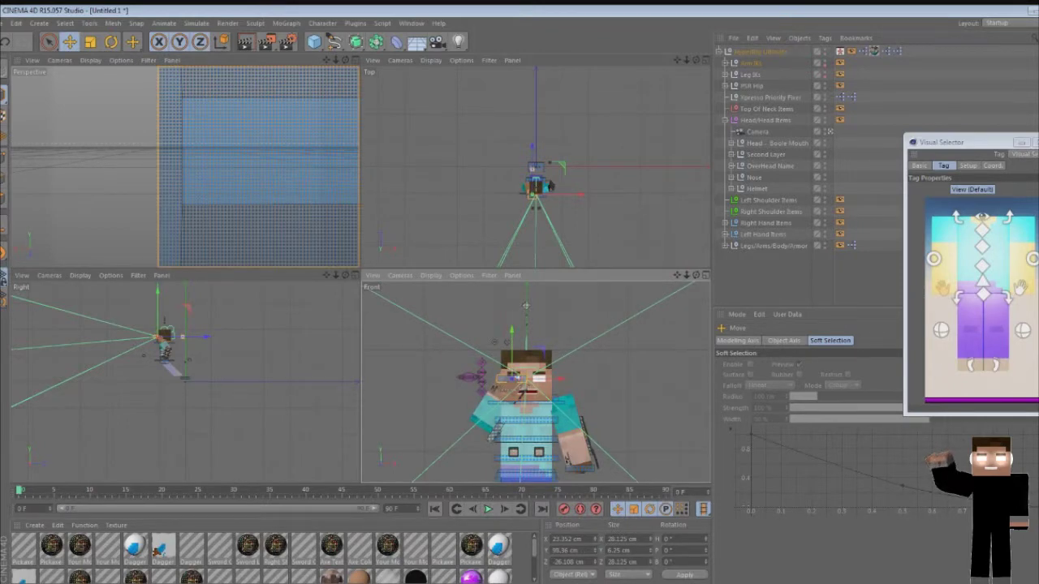
{"action": "left_click_drag", "start_coordinate": [510, 384], "coordinate": [511, 383]}
{"action": "mouse_move", "coordinate": [520, 375]}
{"action": "left_mouse_down"}
{"action": "mouse_move", "coordinate": [502, 352]}
{"action": "mouse_move", "coordinate": [494, 372]}
{"action": "left_mouse_up"}
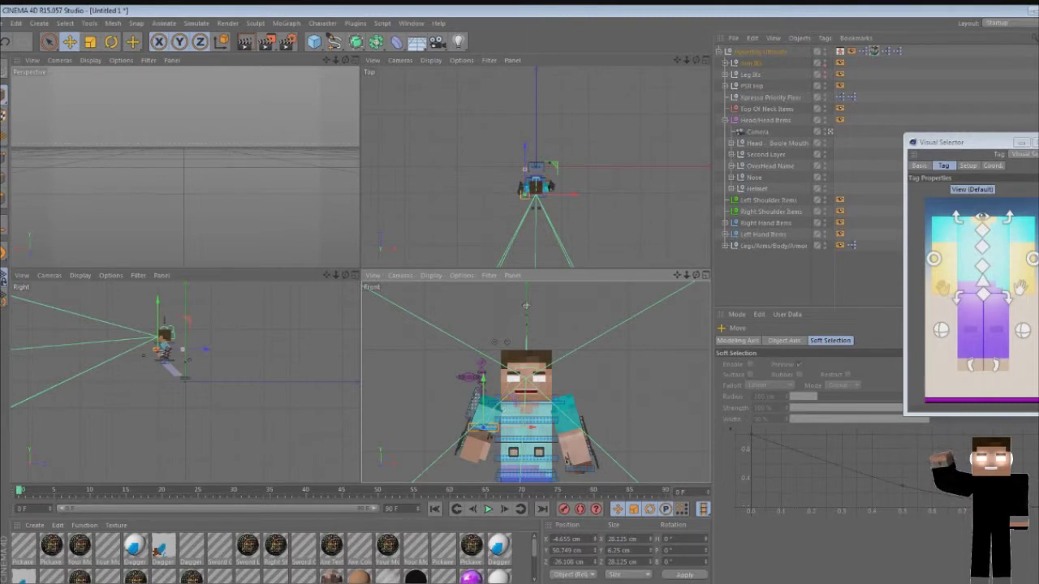
{"action": "key", "text": "F1"}
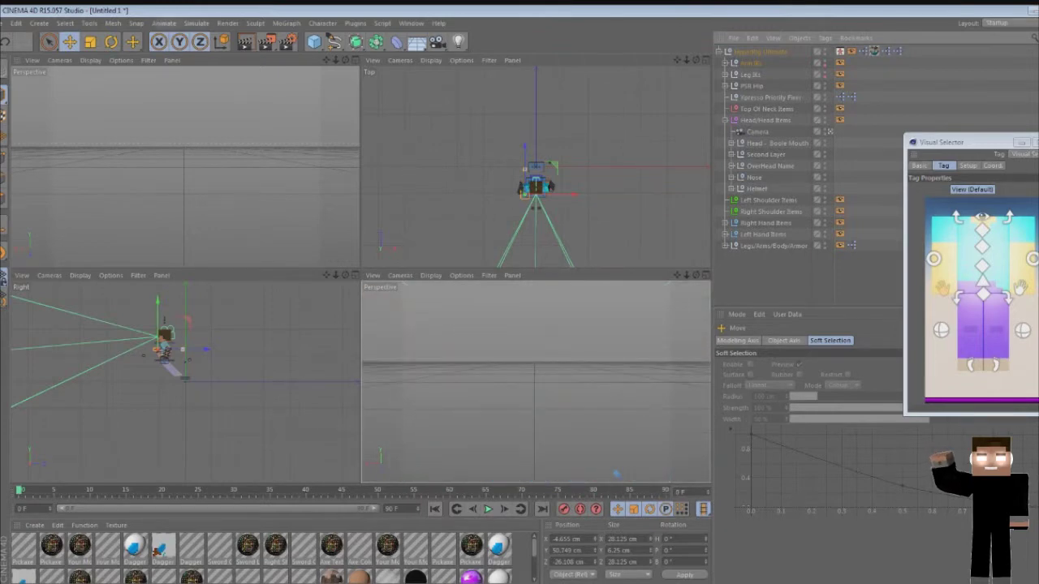
In a maximized Perspective view, select the right-hand sword item and tick Sword Enable
{"action": "middle_click", "coordinate": [535, 474]}
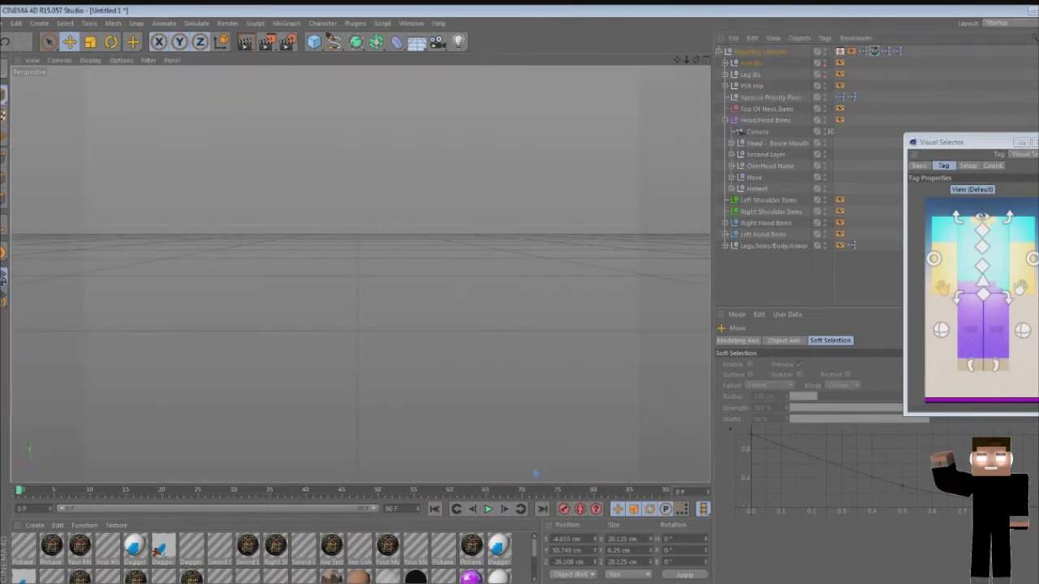
{"action": "key", "text": "h"}
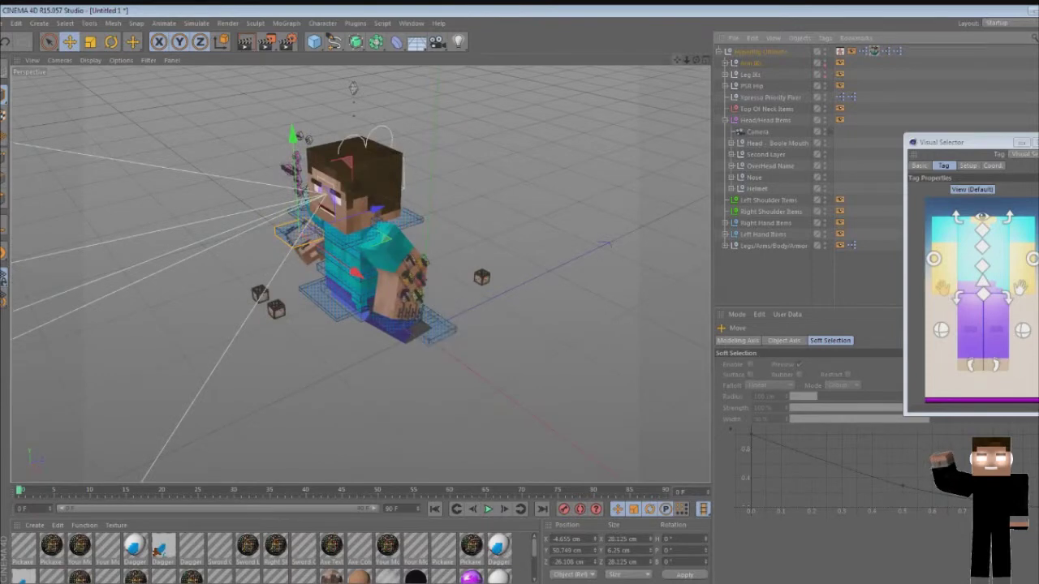
{"action": "left_click_drag", "start_coordinate": [696, 59], "coordinate": [616, 49]}
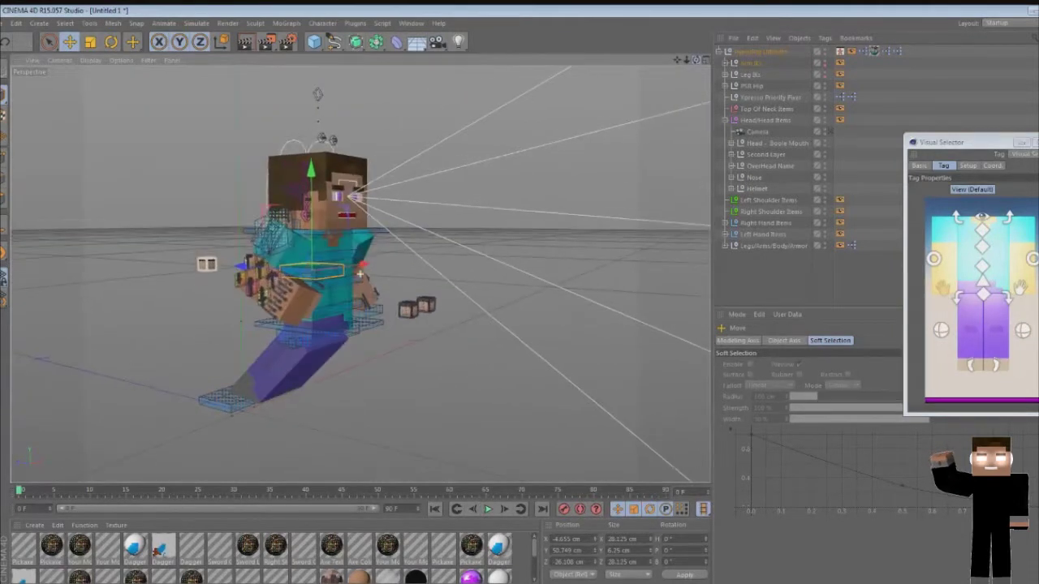
{"action": "left_click", "coordinate": [262, 297]}
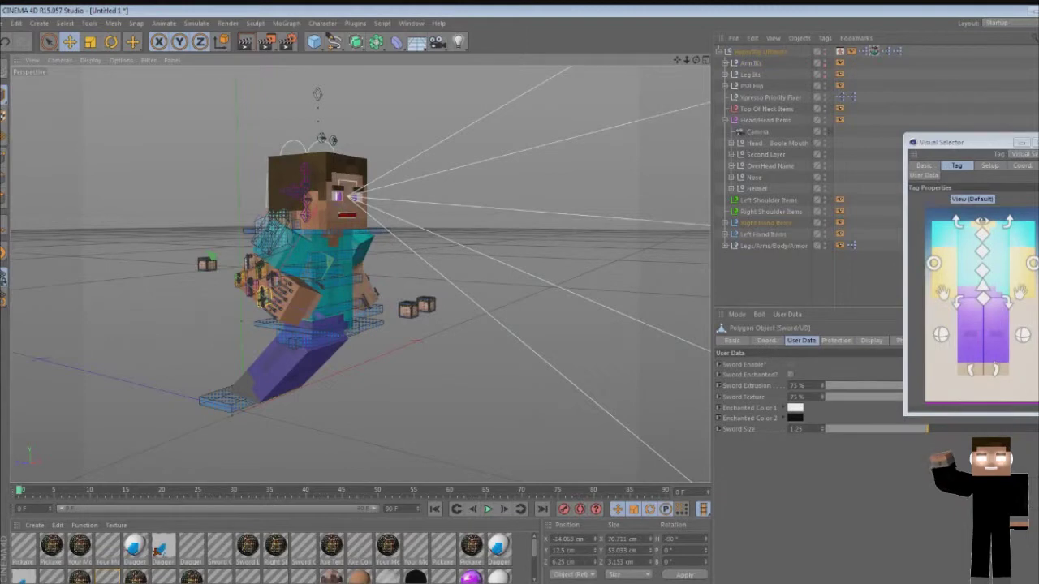
{"action": "left_click", "coordinate": [791, 364]}
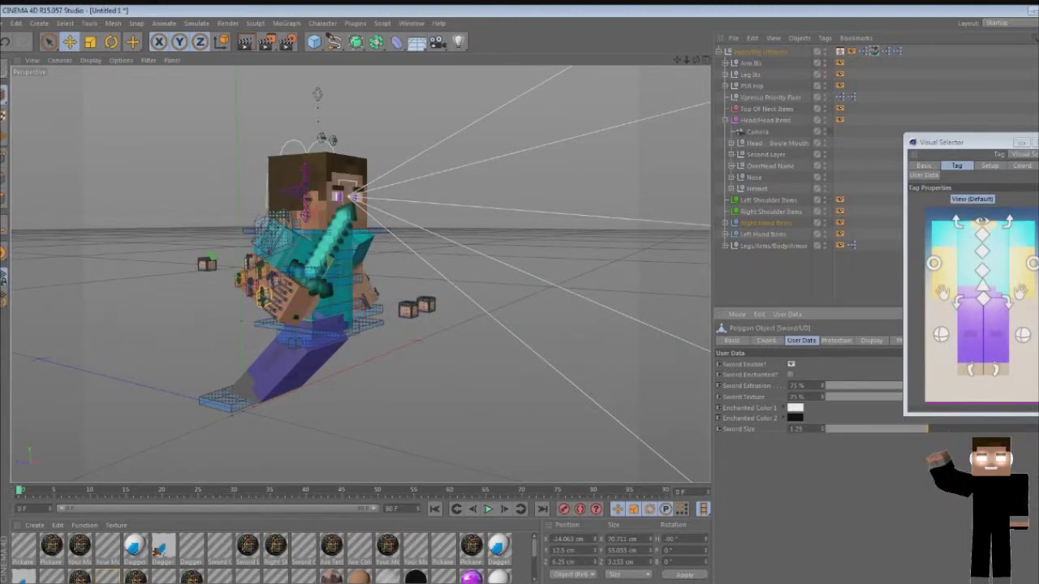
{"action": "left_click_drag", "start_coordinate": [678, 60], "coordinate": [568, 59]}
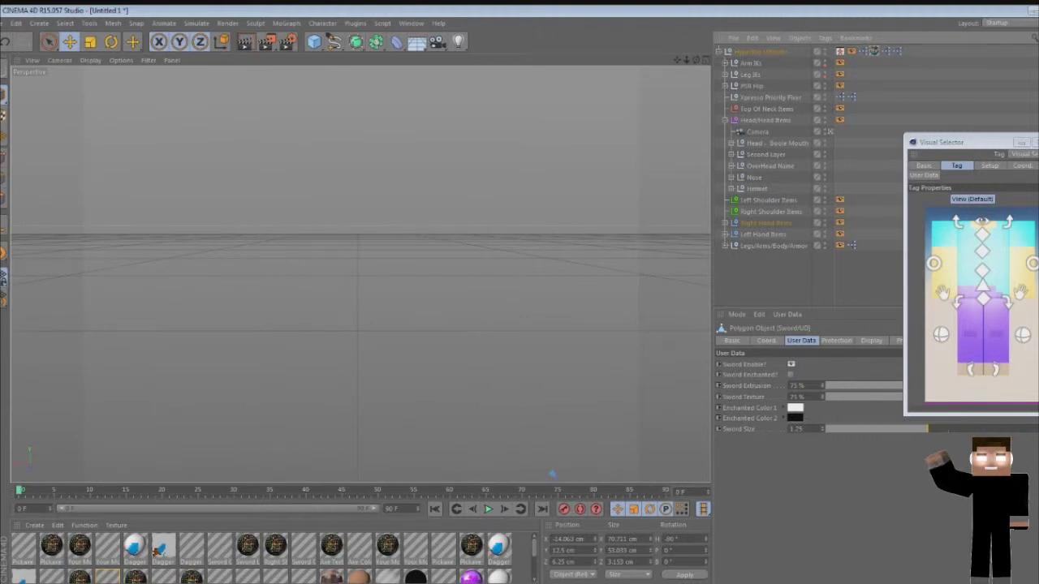
{"action": "middle_click", "coordinate": [273, 260]}
Move the hand controllers so the diamond sword's blade sits right in front of the head camera
{"action": "left_click", "coordinate": [265, 259]}
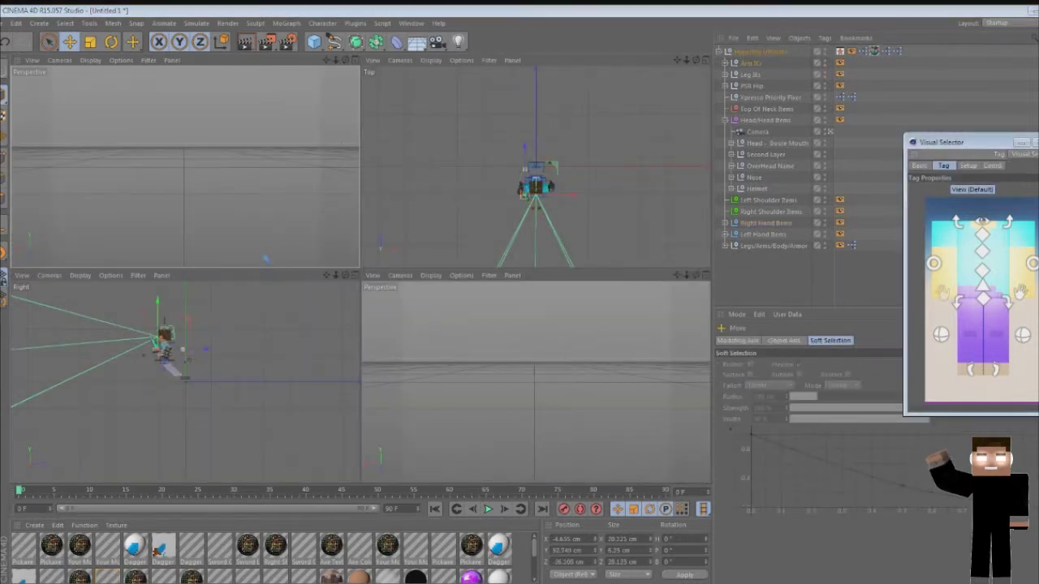
{"action": "left_click", "coordinate": [943, 294]}
{"action": "left_click", "coordinate": [183, 325]}
{"action": "left_click_drag", "start_coordinate": [156, 349], "coordinate": [147, 344]}
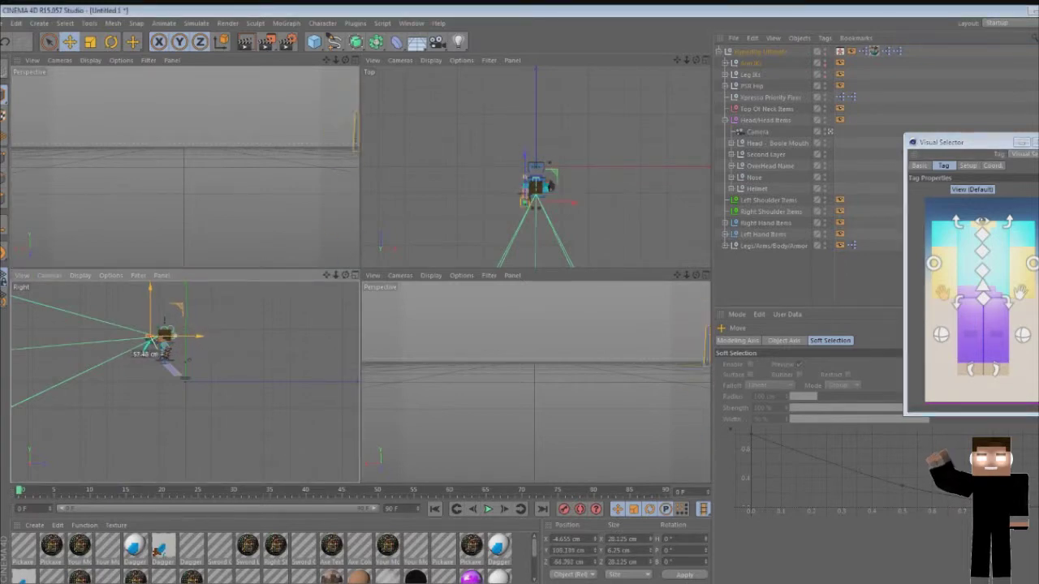
{"action": "left_click_drag", "start_coordinate": [148, 342], "coordinate": [146, 346]}
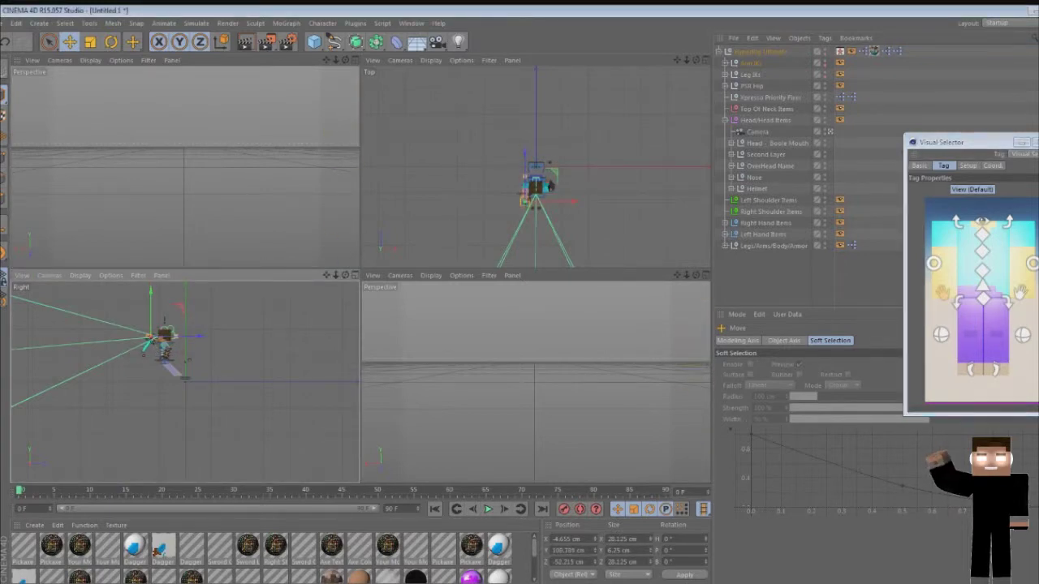
{"action": "left_click", "coordinate": [164, 318]}
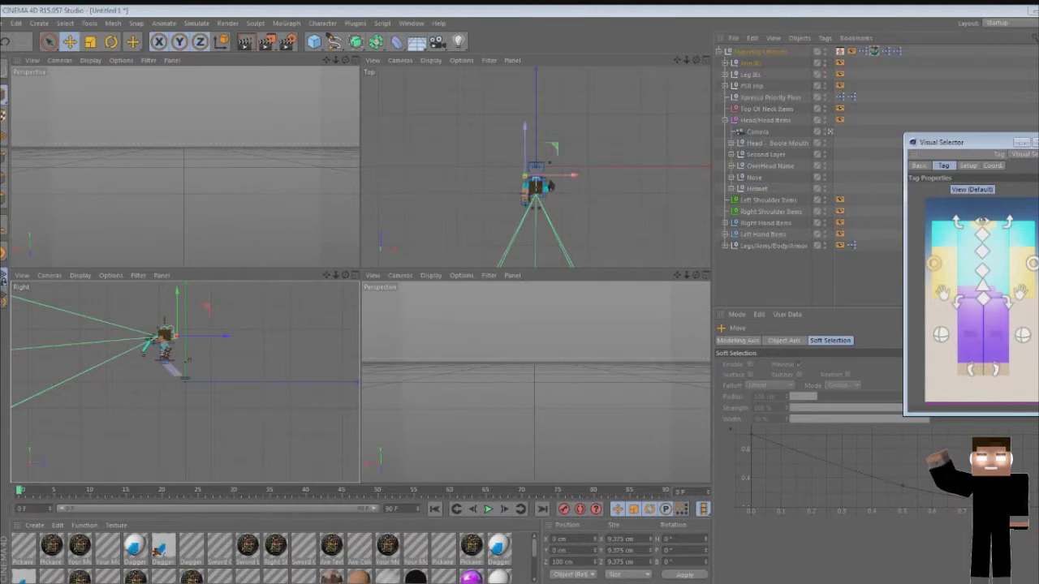
{"action": "left_click_drag", "start_coordinate": [164, 318], "coordinate": [146, 345]}
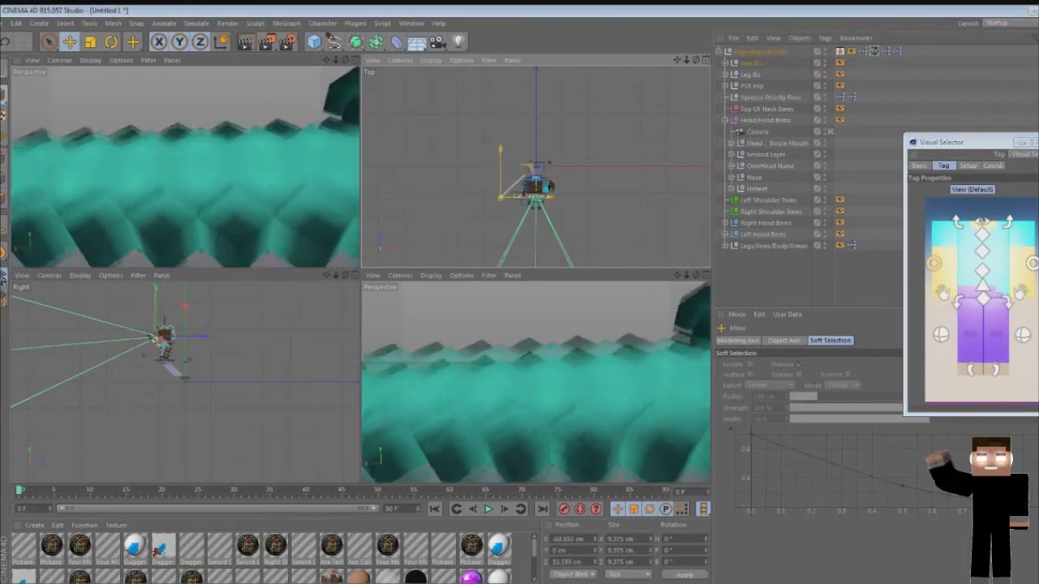
{"action": "mouse_move", "coordinate": [531, 187]}
{"action": "left_mouse_down"}
{"action": "mouse_move", "coordinate": [527, 195]}
{"action": "mouse_move", "coordinate": [536, 189]}
{"action": "left_mouse_up"}
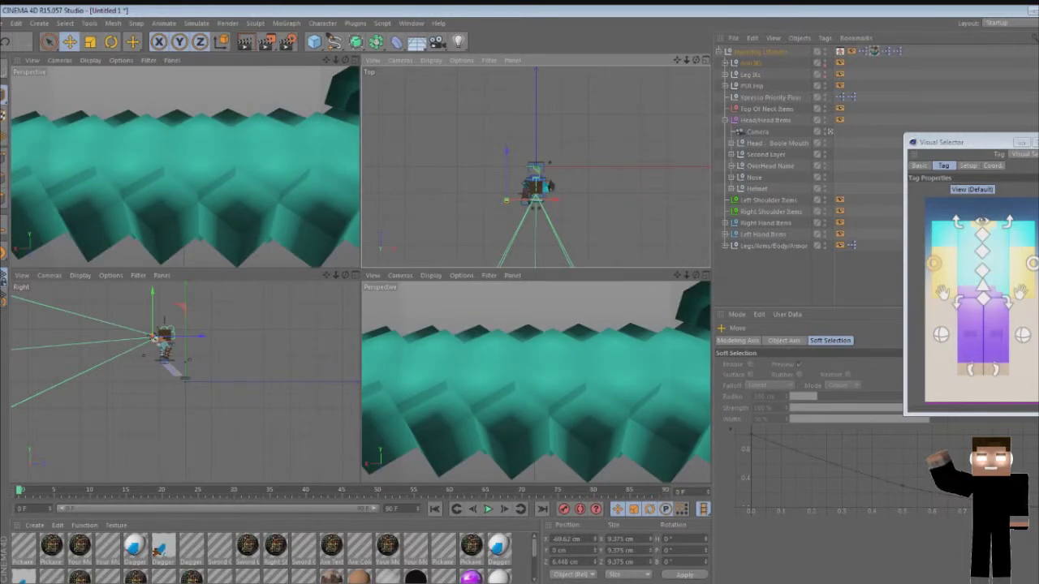
Select the hip and arm controls and slide them sideways along X in the Top view
{"action": "left_click", "coordinate": [981, 299]}
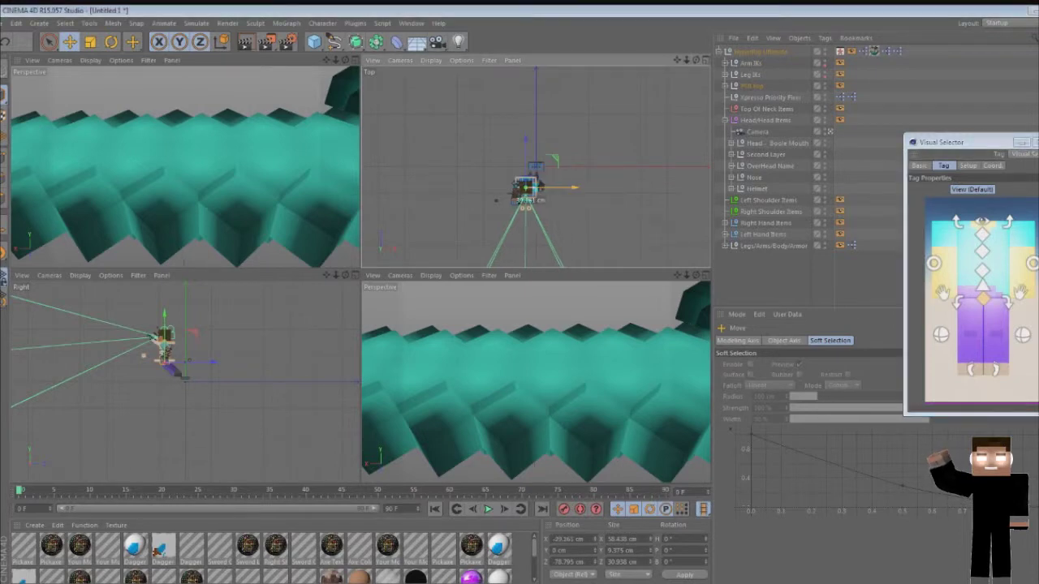
{"action": "left_click_drag", "start_coordinate": [560, 188], "coordinate": [504, 189]}
{"action": "mouse_move", "coordinate": [485, 188]}
{"action": "left_mouse_down"}
{"action": "mouse_move", "coordinate": [495, 188]}
{"action": "mouse_move", "coordinate": [476, 188]}
{"action": "mouse_move", "coordinate": [513, 189]}
{"action": "left_mouse_up"}
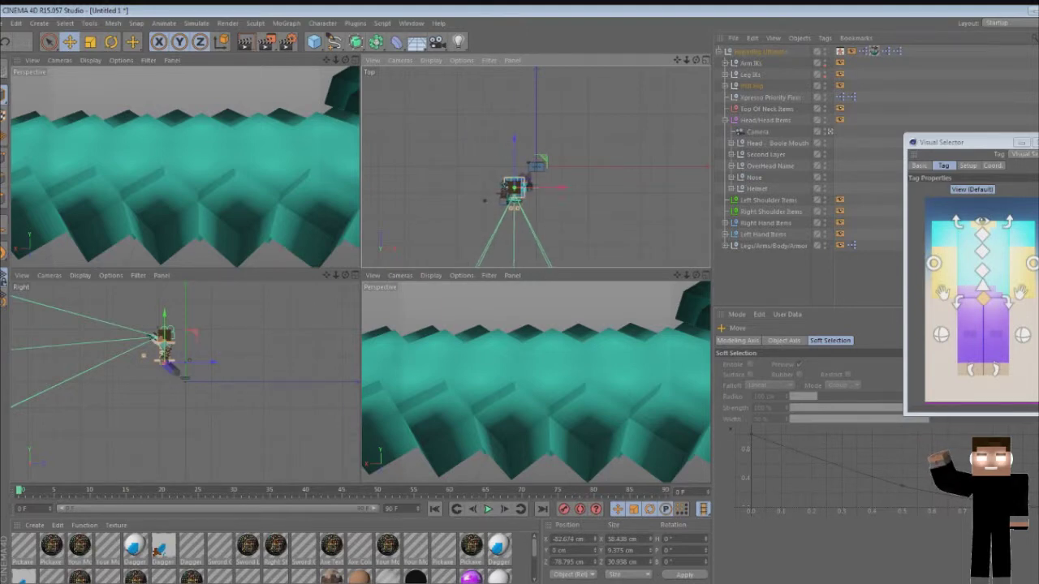
{"action": "left_click", "coordinate": [942, 292]}
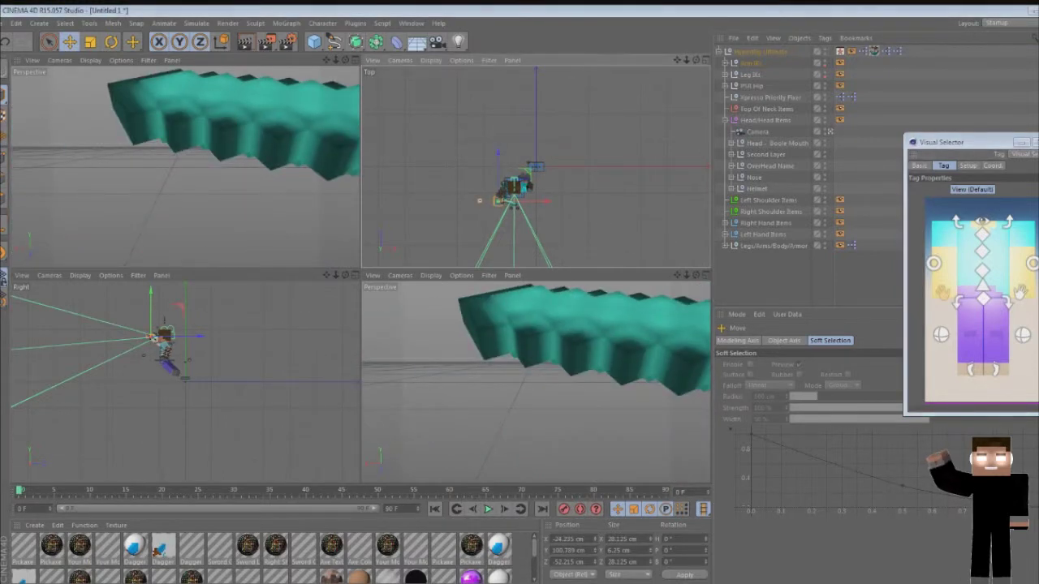
{"action": "left_click", "coordinate": [982, 299], "text": "shift"}
{"action": "mouse_move", "coordinate": [560, 187]}
{"action": "left_mouse_down"}
{"action": "mouse_move", "coordinate": [439, 188]}
{"action": "mouse_move", "coordinate": [705, 188]}
{"action": "mouse_move", "coordinate": [504, 188]}
{"action": "left_mouse_up"}
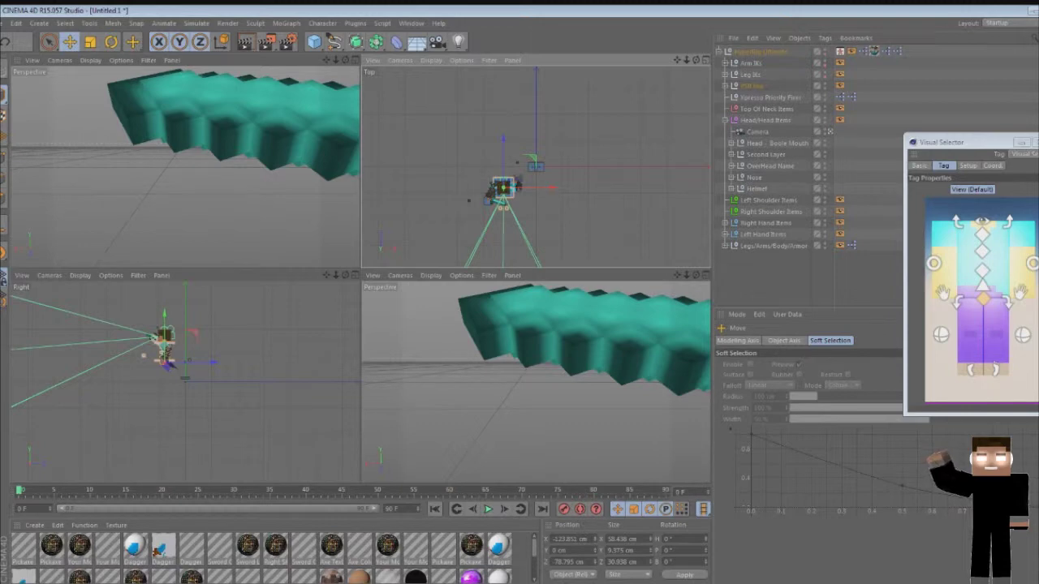
{"action": "mouse_move", "coordinate": [503, 188]}
{"action": "left_mouse_down"}
{"action": "mouse_move", "coordinate": [444, 189]}
{"action": "mouse_move", "coordinate": [557, 189]}
{"action": "mouse_move", "coordinate": [464, 188]}
{"action": "mouse_move", "coordinate": [529, 188]}
{"action": "left_mouse_up"}
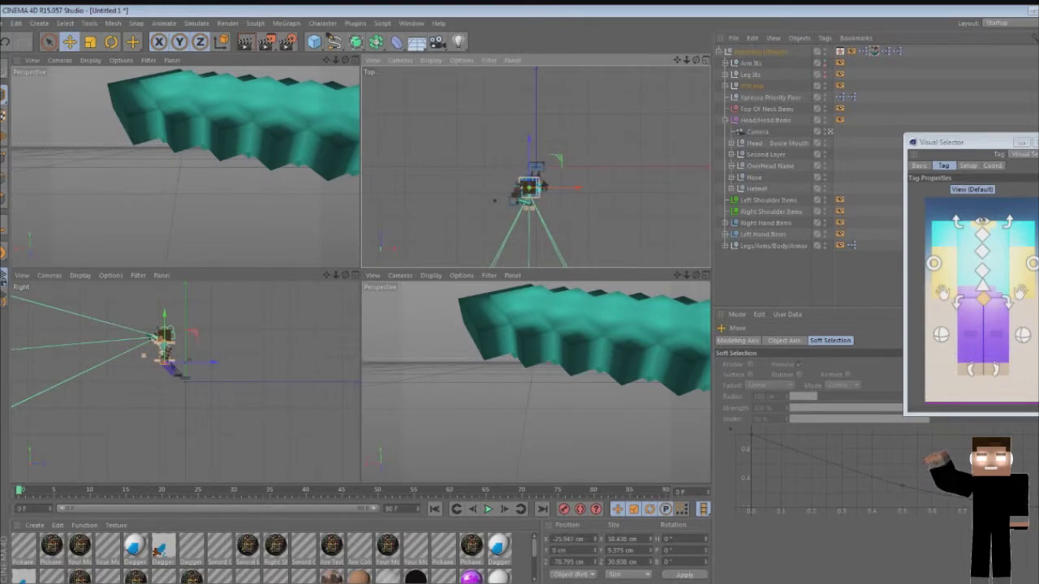